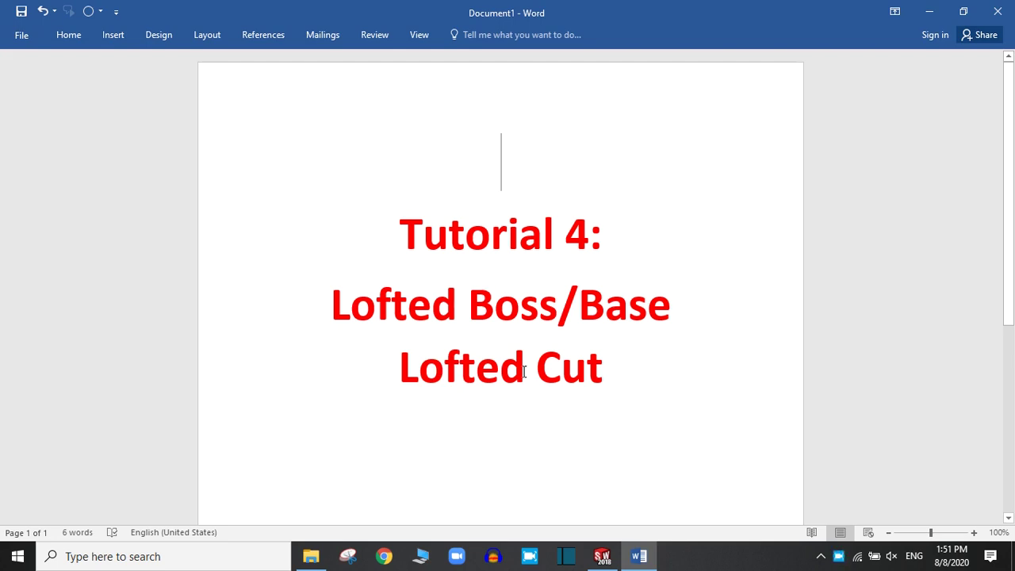
- Switch to SOLIDWORKS, create a new part document and apply the Plain White scene
click(602, 556)
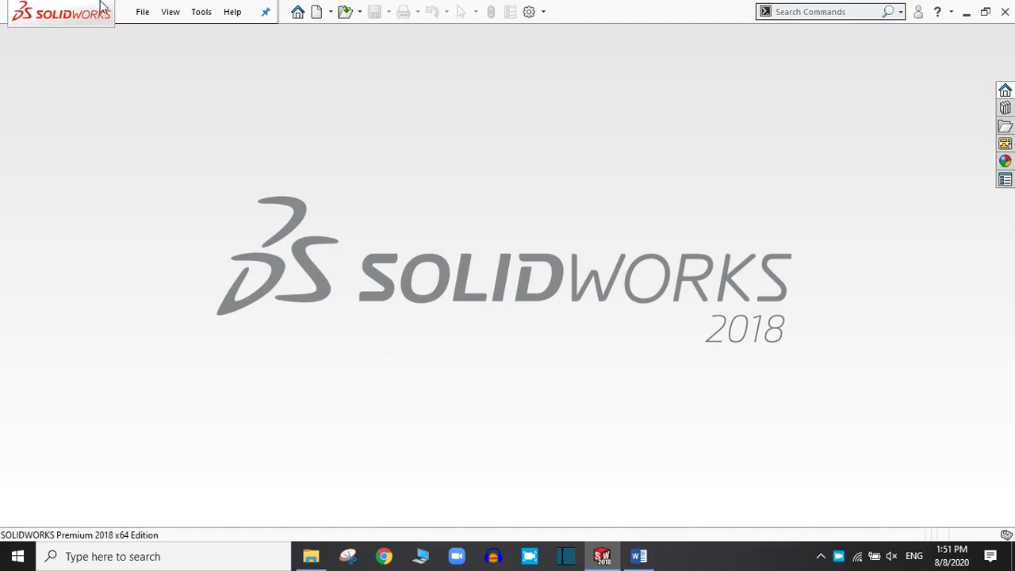
click(141, 12)
click(133, 36)
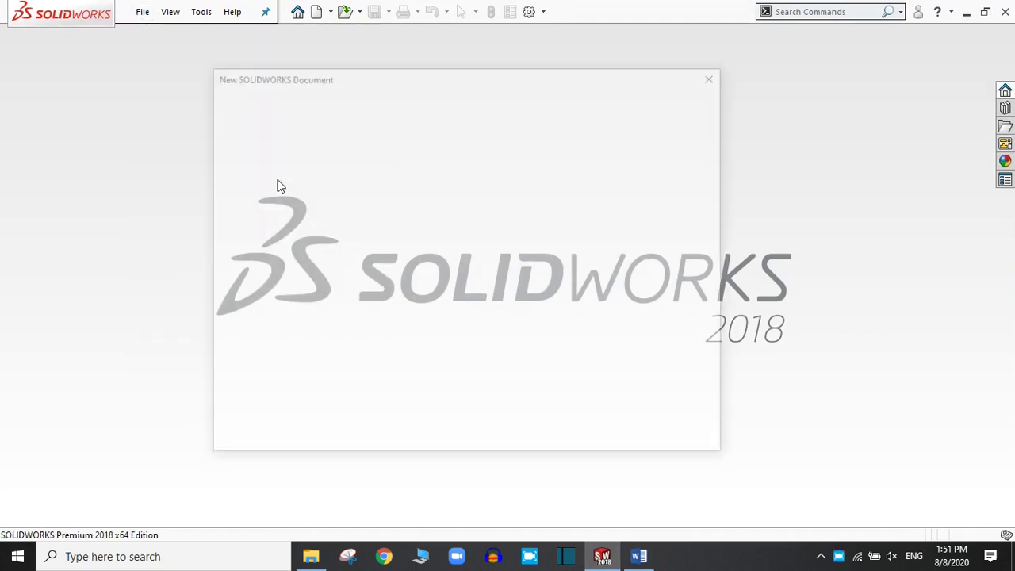
click(533, 425)
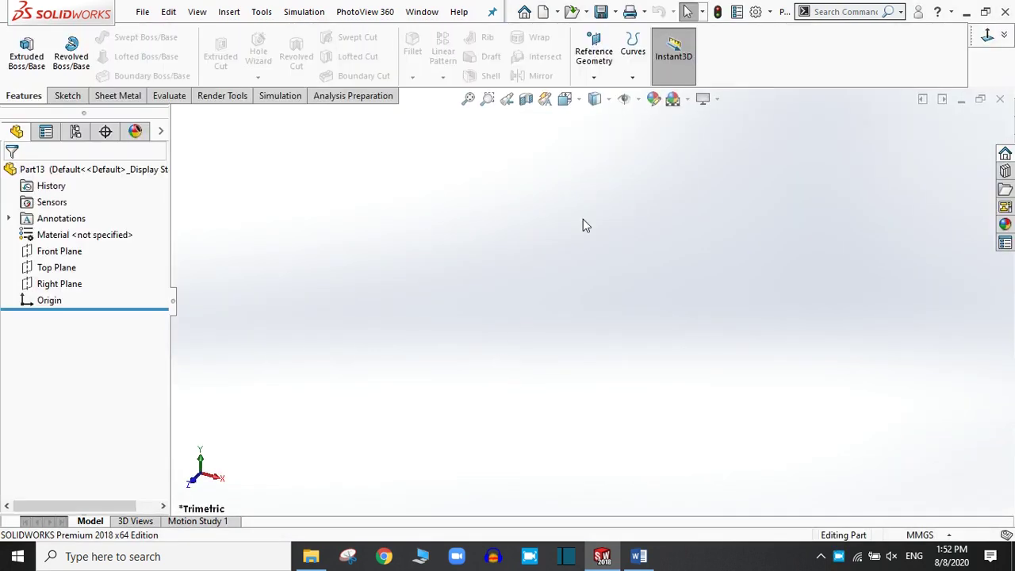
click(687, 99)
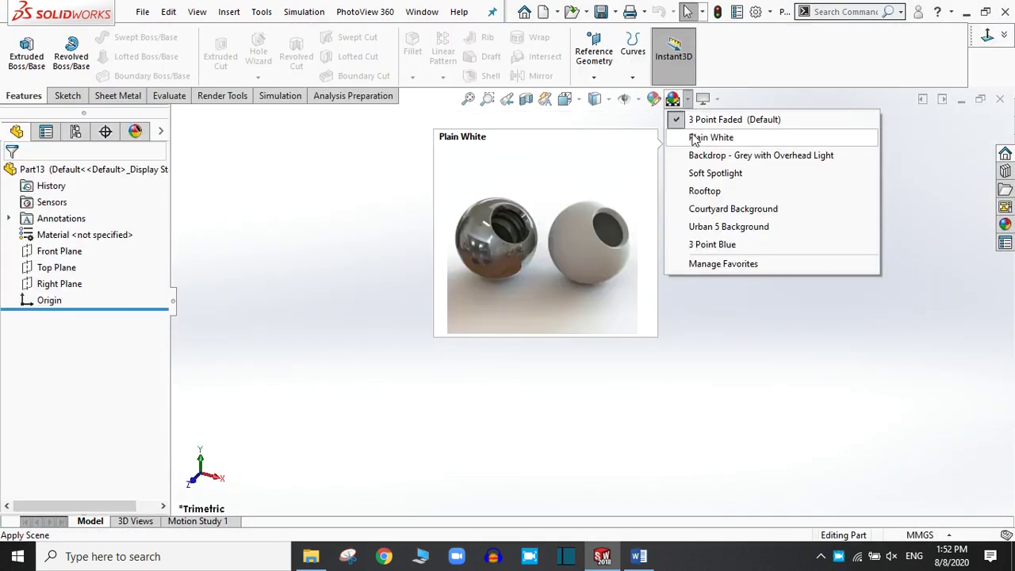
click(690, 139)
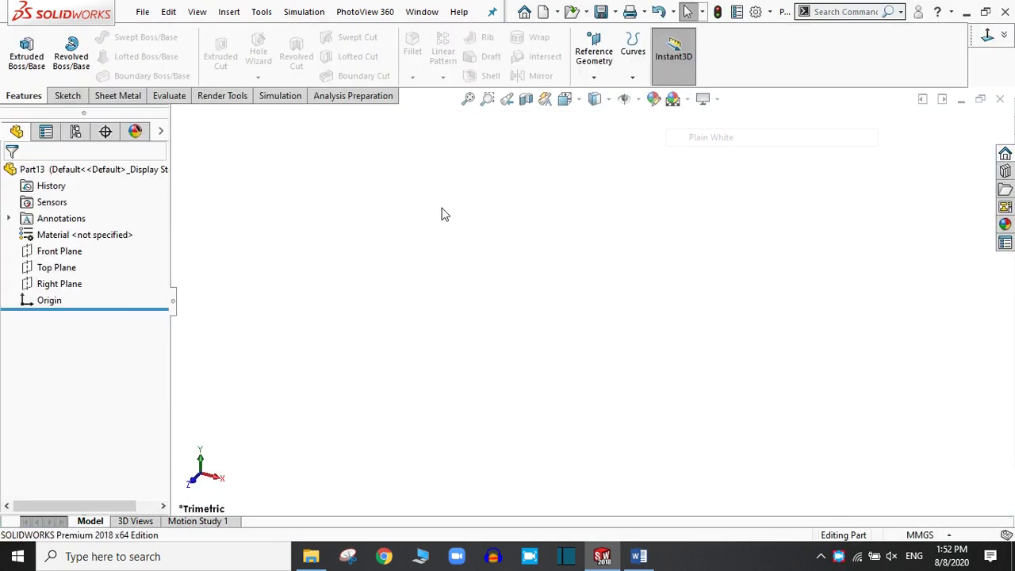
- Sketch a center rectangle on the Front Plane, centred on the origin, and exit the sketch
click(46, 252)
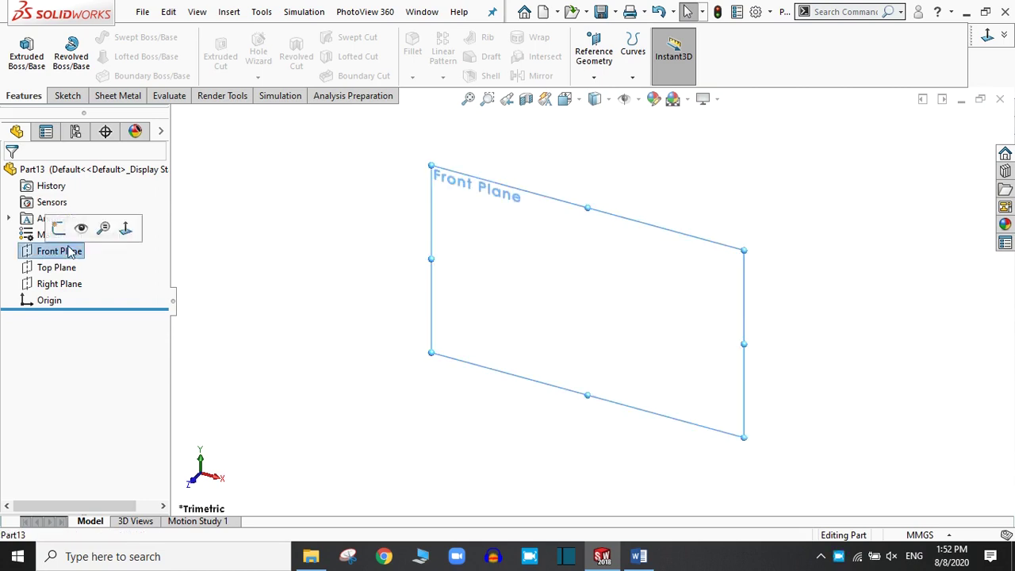
click(124, 229)
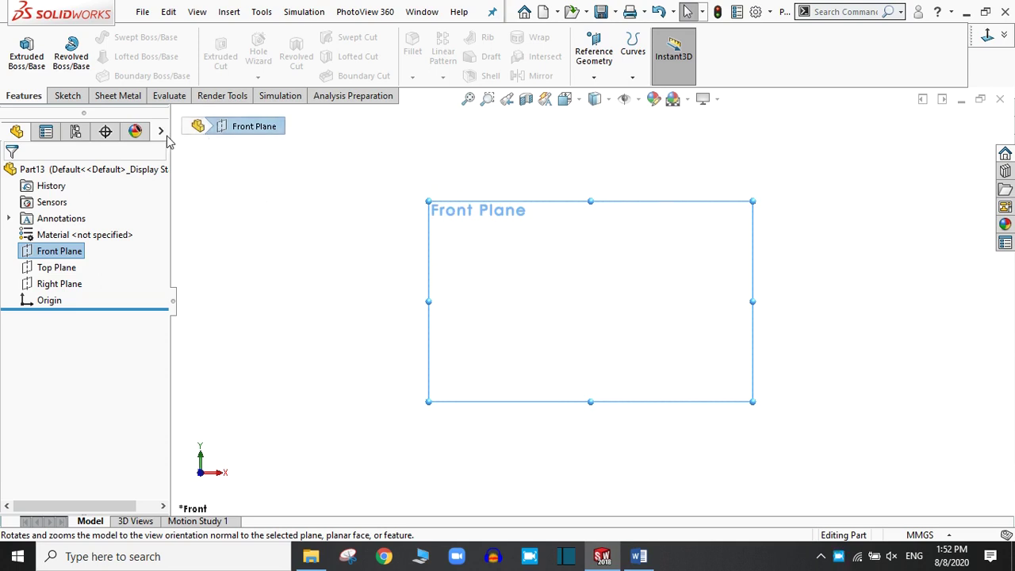
click(68, 96)
click(97, 56)
click(590, 301)
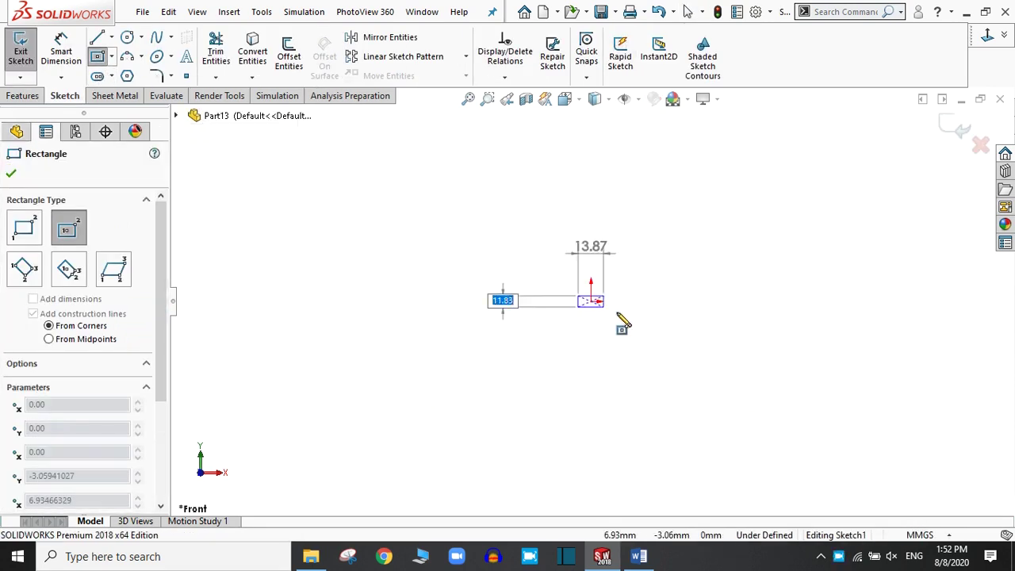
click(645, 340)
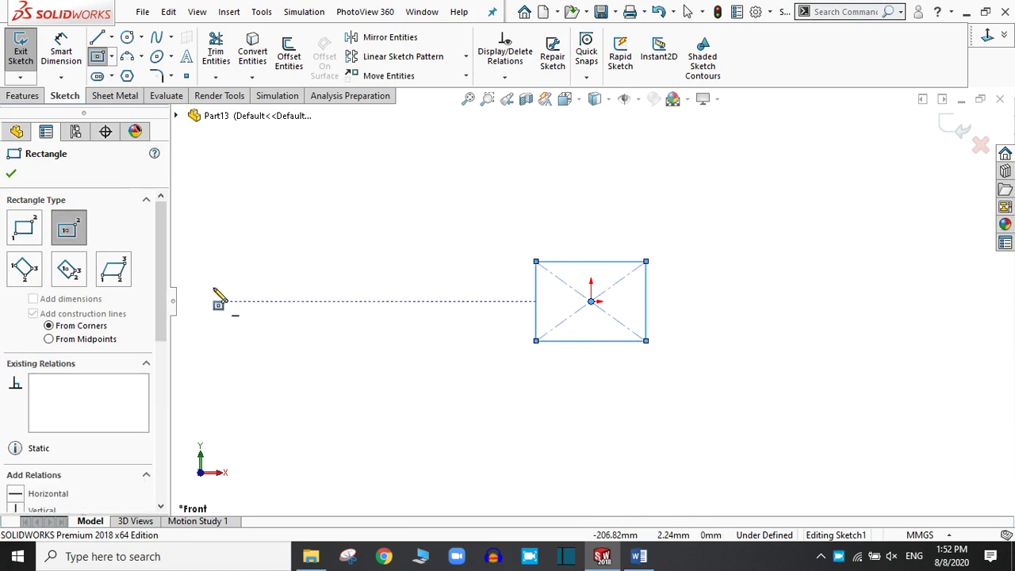
click(11, 173)
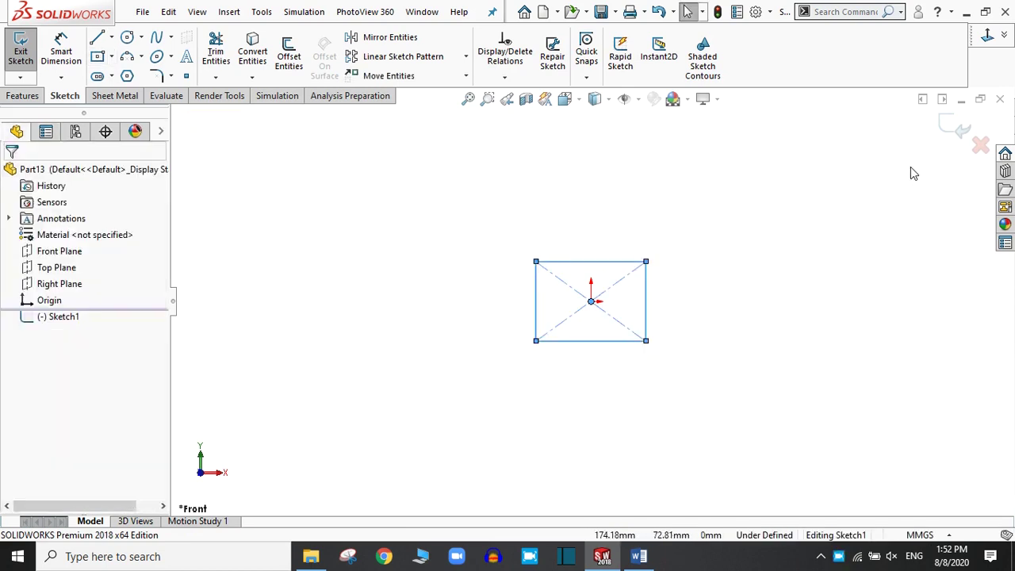
click(950, 130)
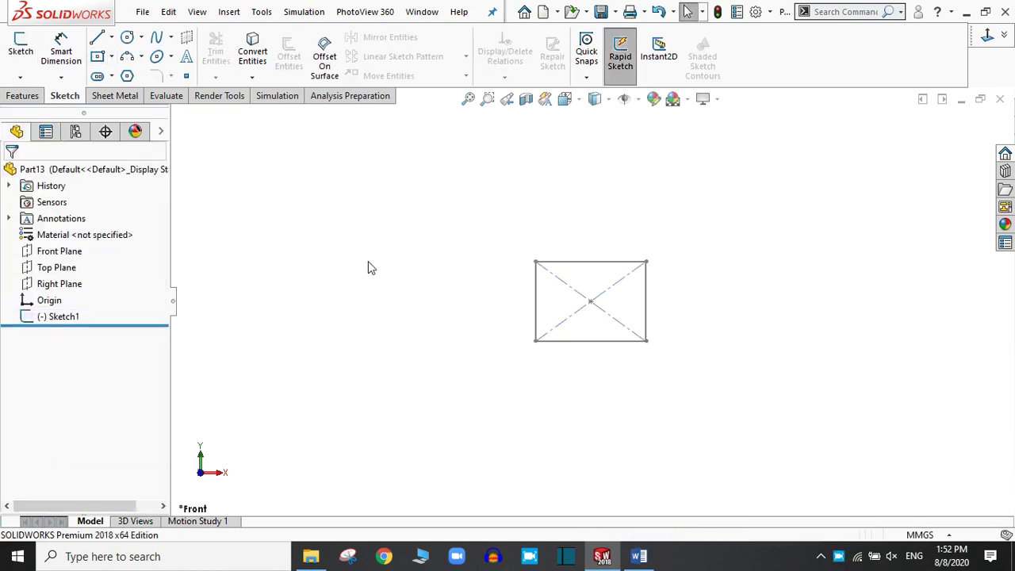
- Create a reference plane offset 50 mm from the Front Plane
click(33, 251)
click(22, 96)
click(594, 78)
click(603, 95)
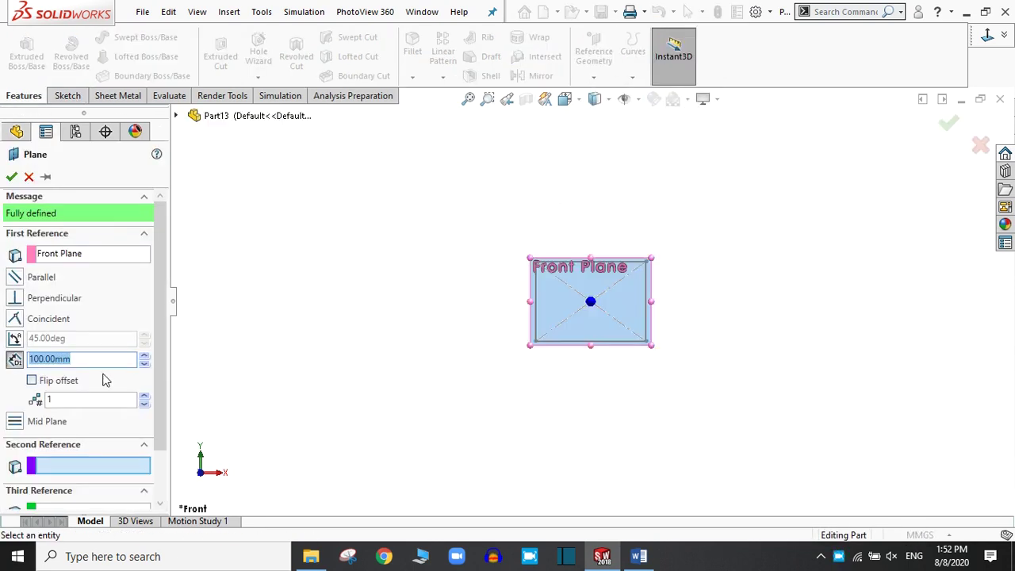
text(50)
key(Return)
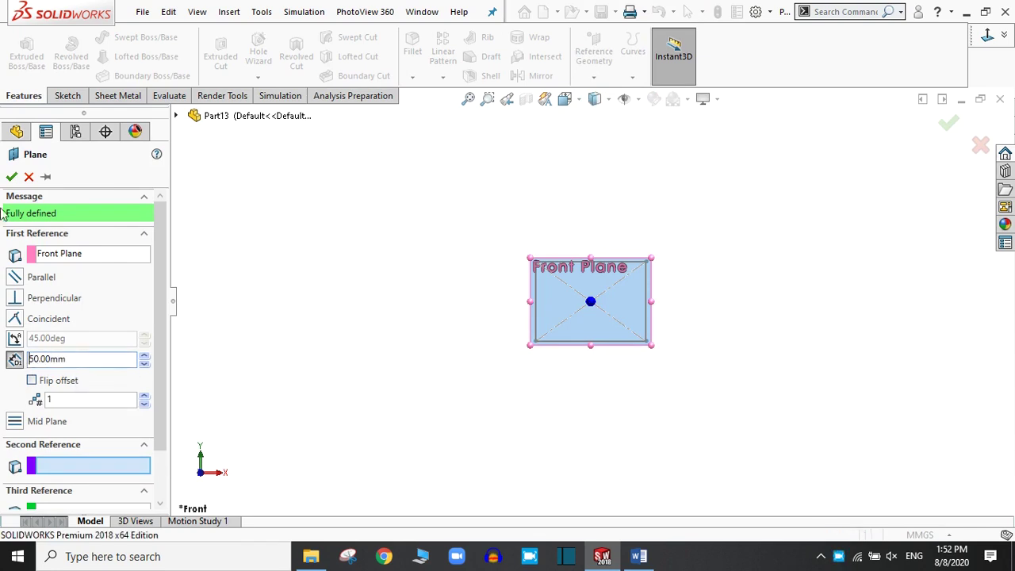
click(11, 176)
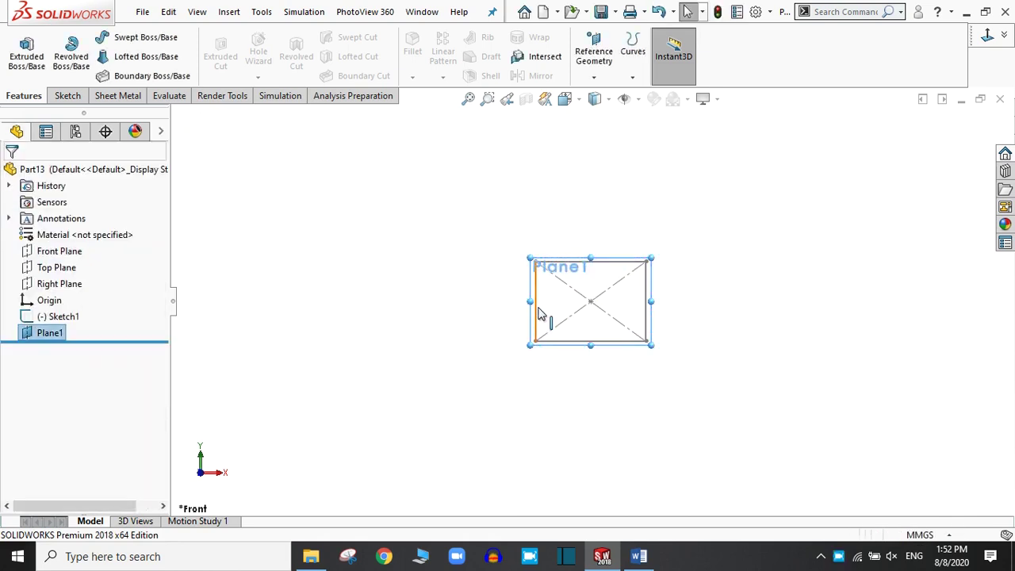
- Sketch an ellipse on Plane1, centred on the origin, with radii of about 10.9 mm horizontally and 9.1 mm vertically
middle_drag(759, 277, 784, 188)
click(48, 317)
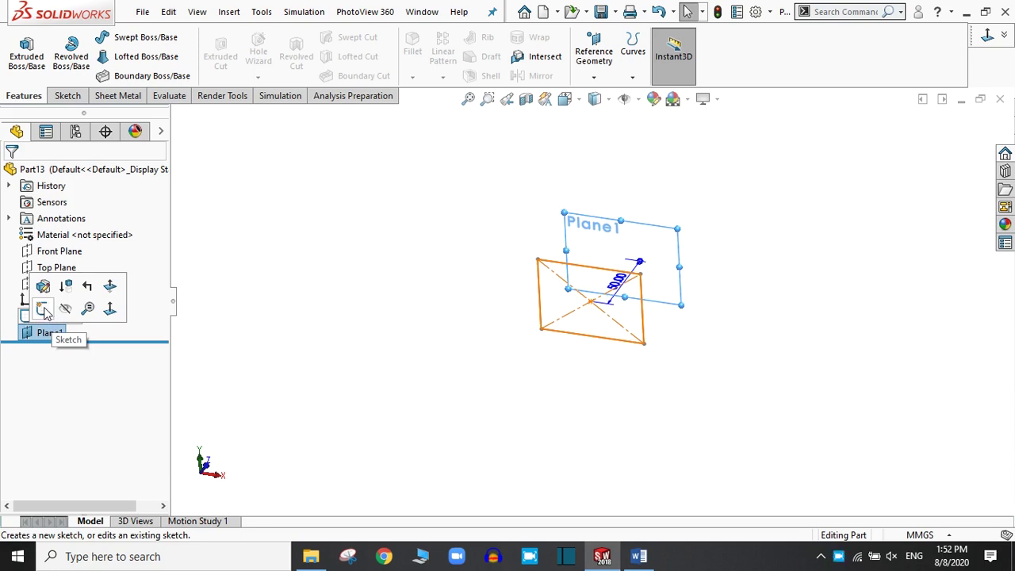
click(43, 310)
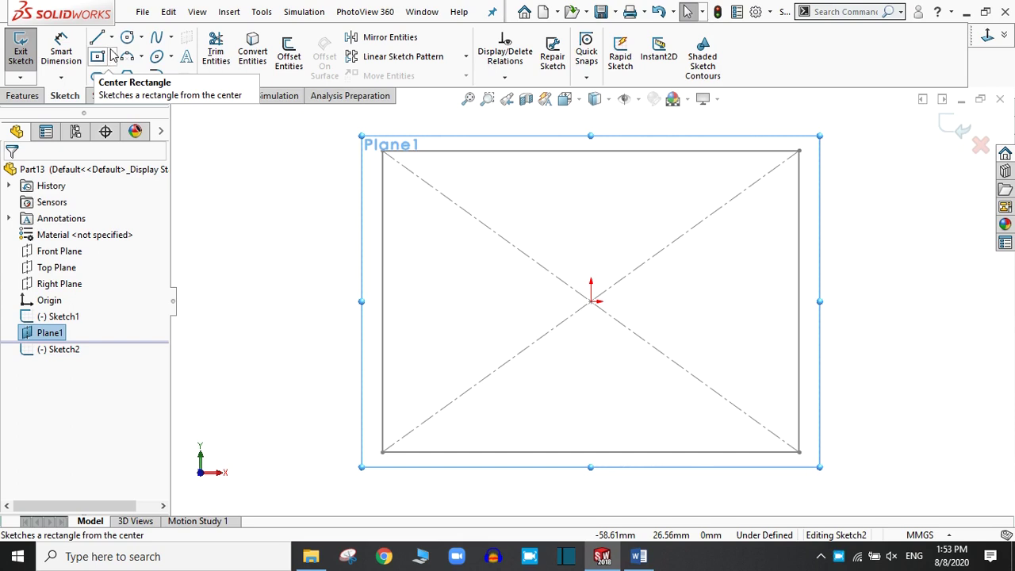
click(156, 57)
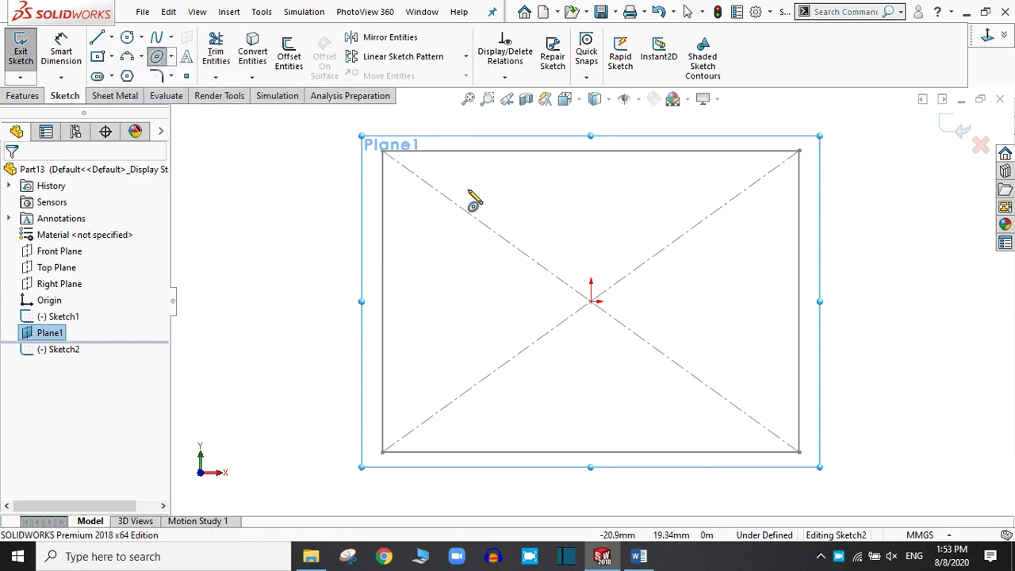
click(607, 305)
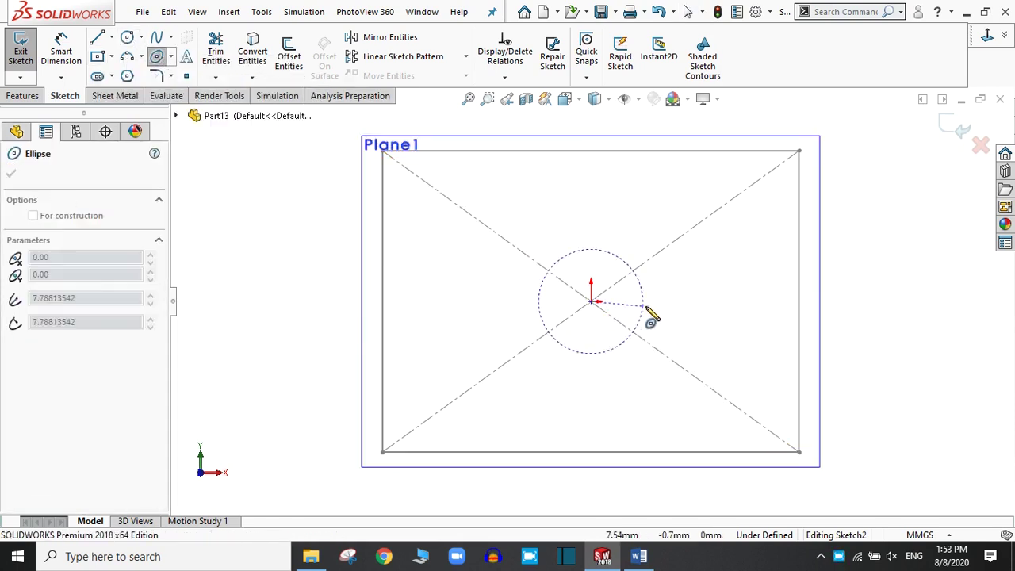
click(669, 307)
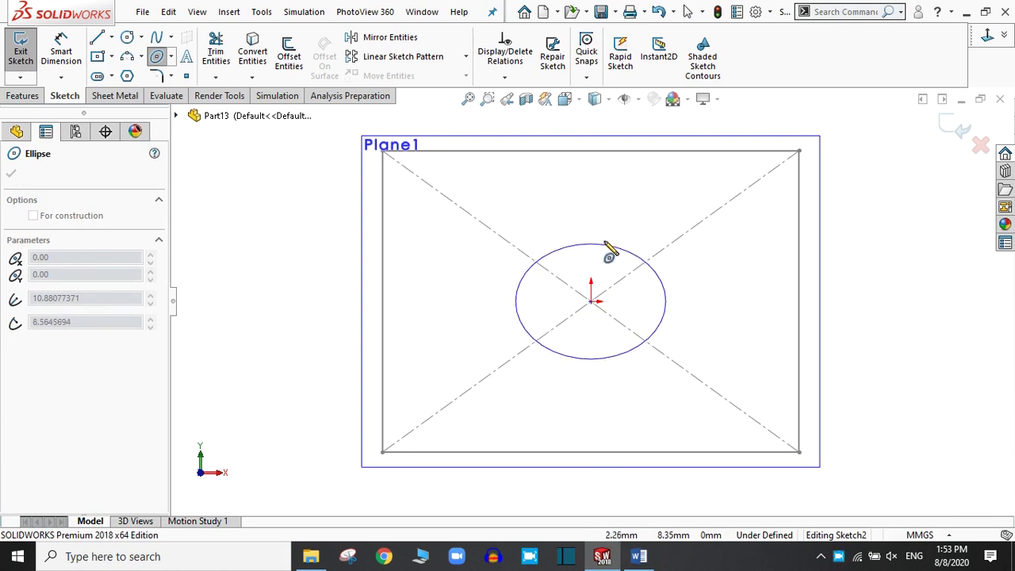
click(608, 252)
right_click(615, 251)
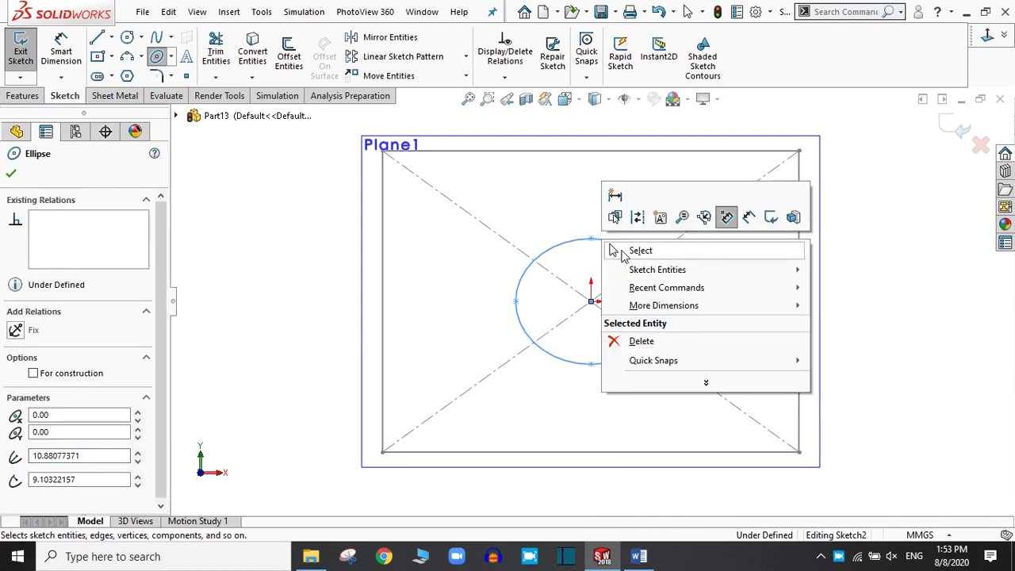
click(616, 250)
- Hide Plane1 and exit the ellipse sketch
click(48, 333)
click(85, 312)
mouse_move(559, 341)
middle_down()
mouse_move(547, 296)
mouse_move(579, 249)
middle_up()
click(946, 126)
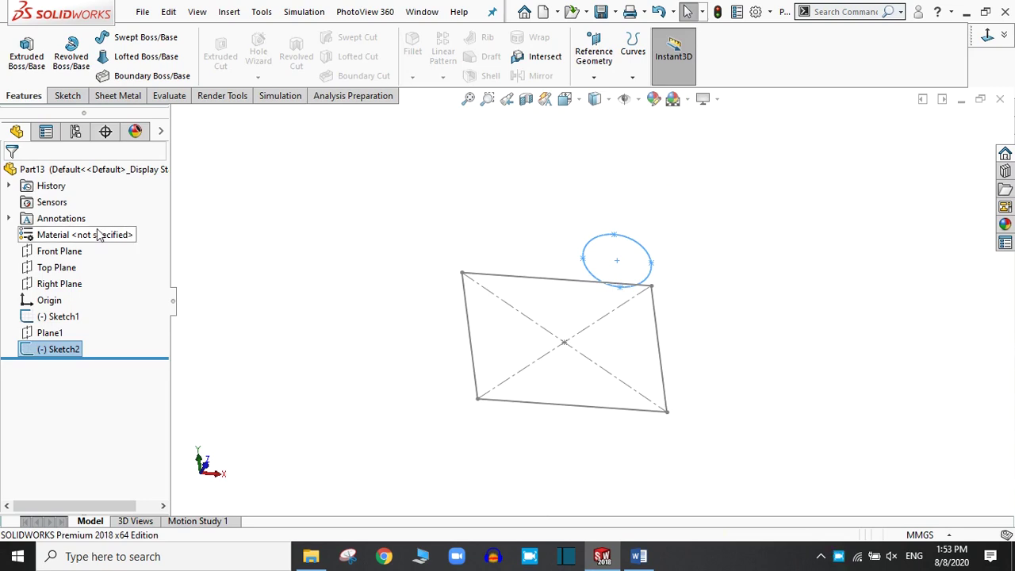
- Create a second reference plane offset 100 mm from the Front Plane
click(51, 253)
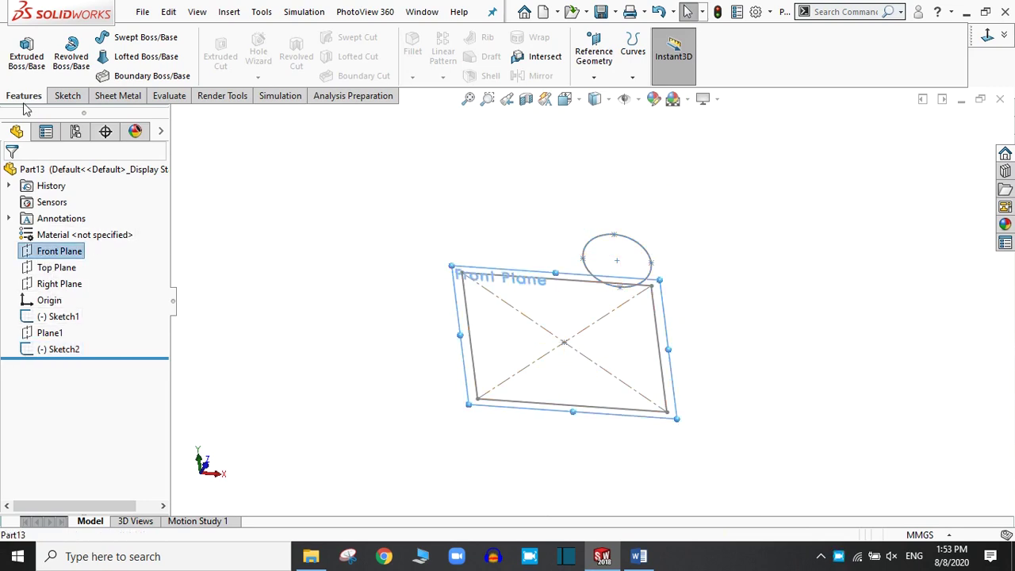
click(593, 78)
click(607, 95)
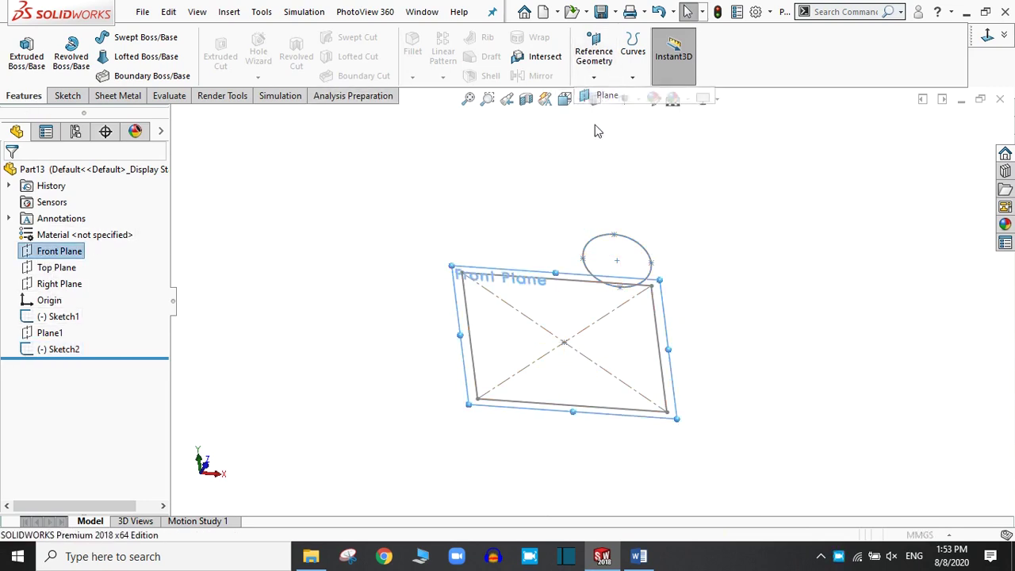
text(100)
key(Return)
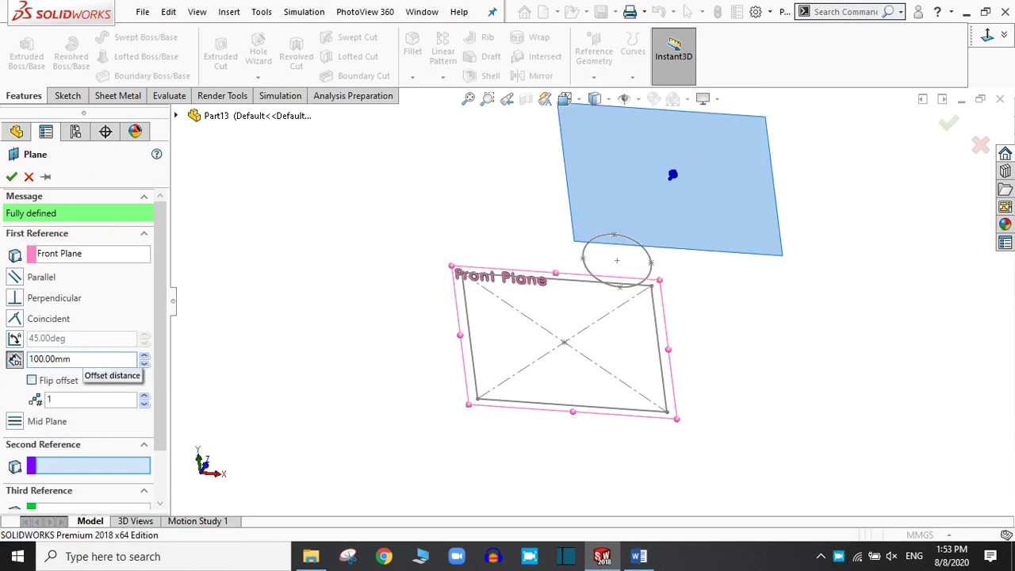
scroll(555, 302, up, 3)
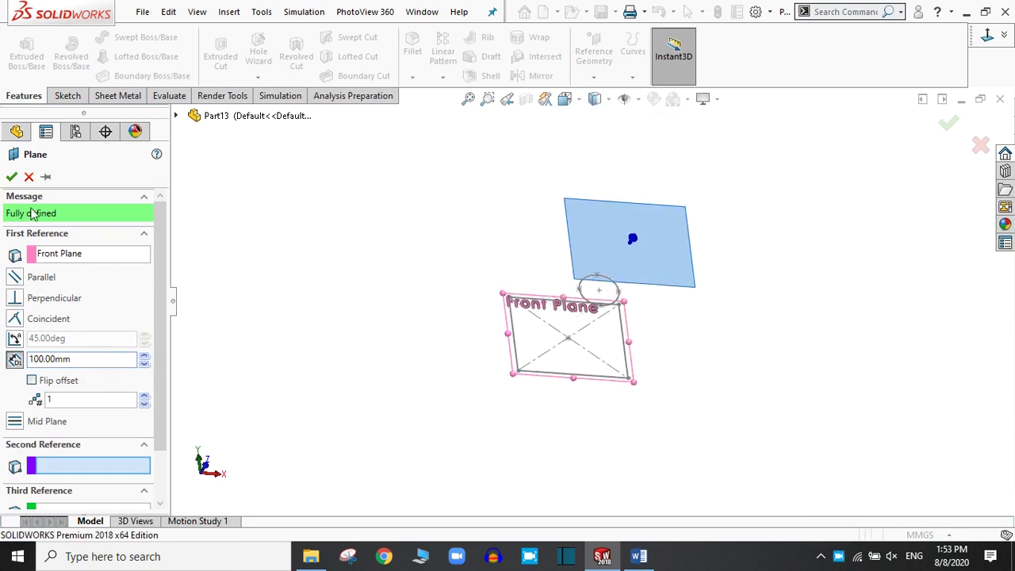
click(11, 176)
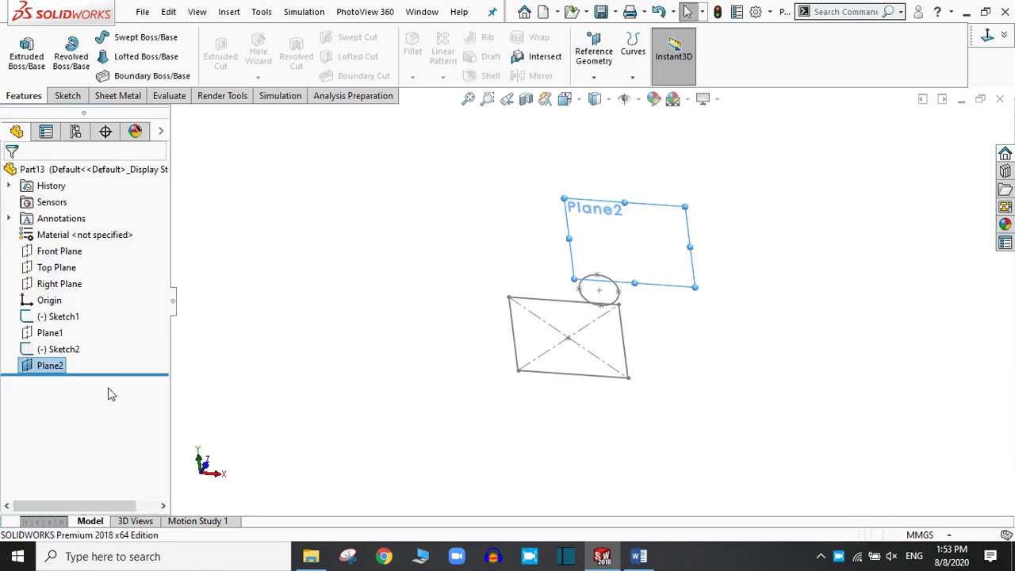
- Sketch a center rectangle on Plane2 from the origin, larger than the ellipse but smaller than the first rectangle, and exit the sketch
click(32, 373)
click(53, 345)
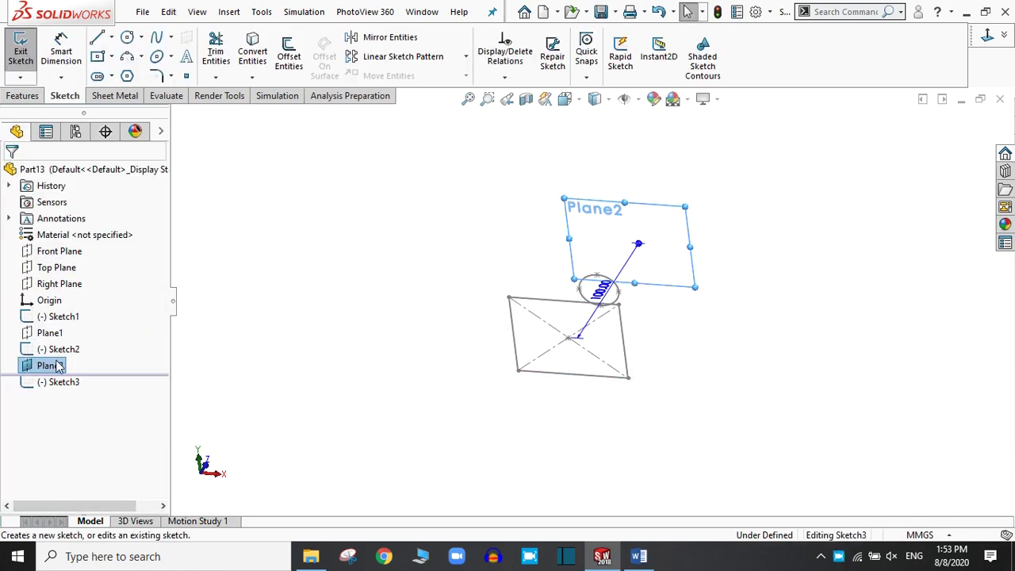
click(987, 34)
click(97, 56)
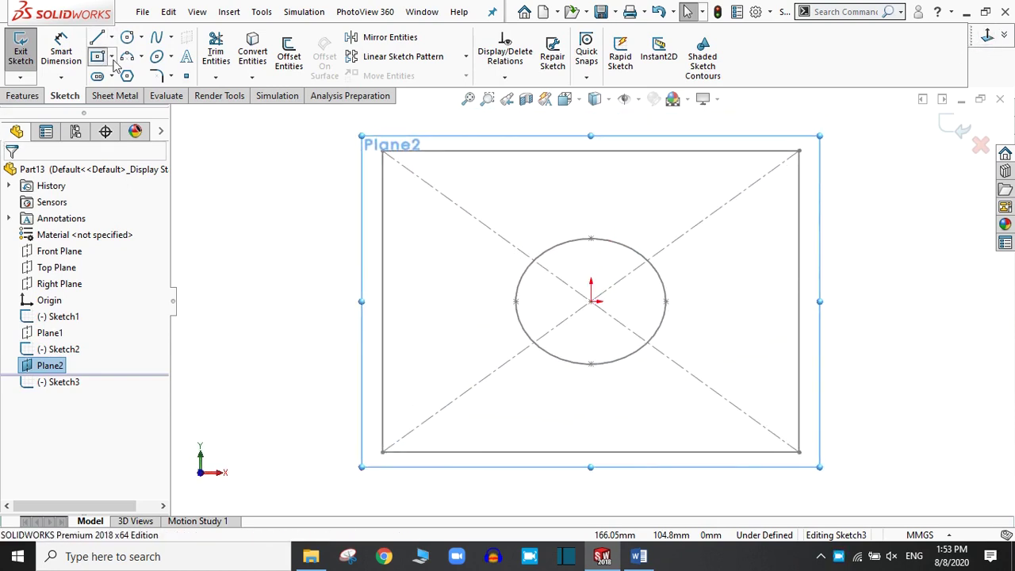
click(591, 301)
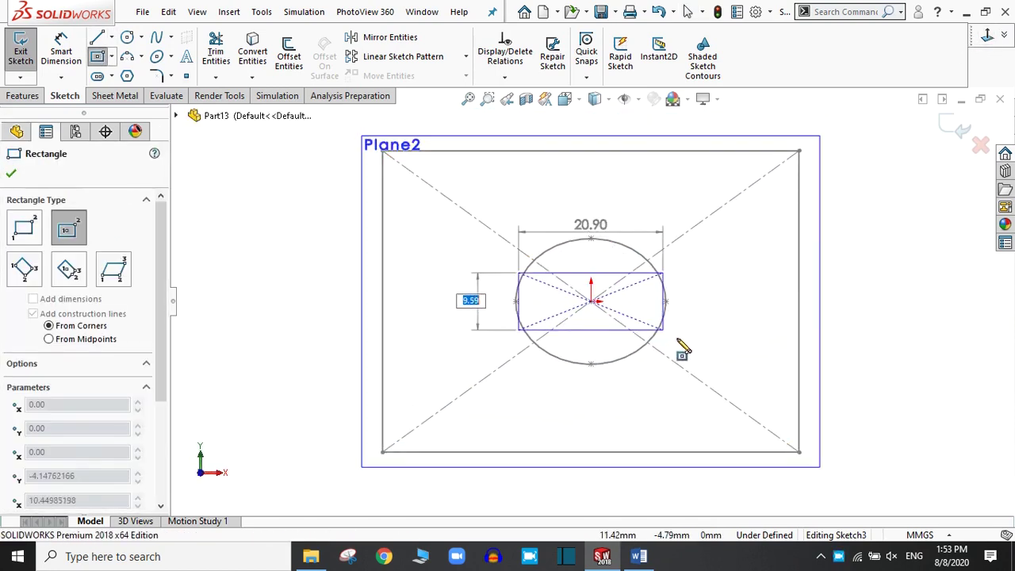
click(712, 402)
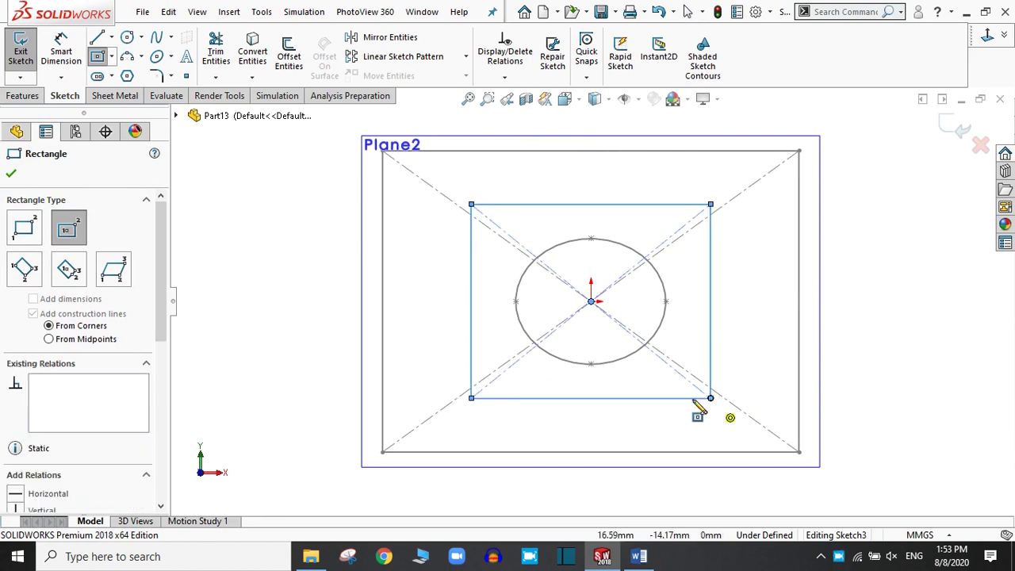
click(10, 175)
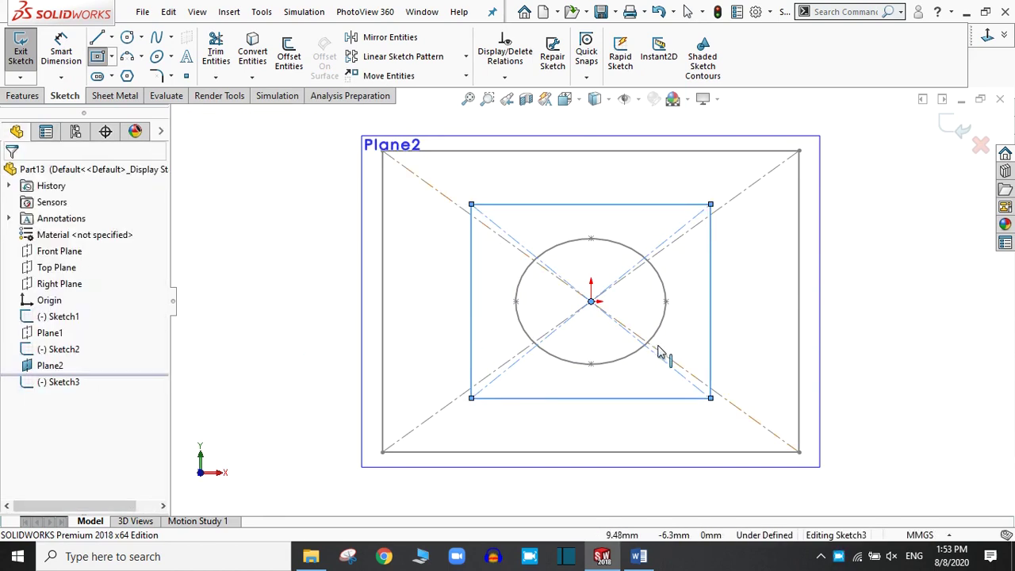
key(z)
middle_drag(748, 297, 755, 197)
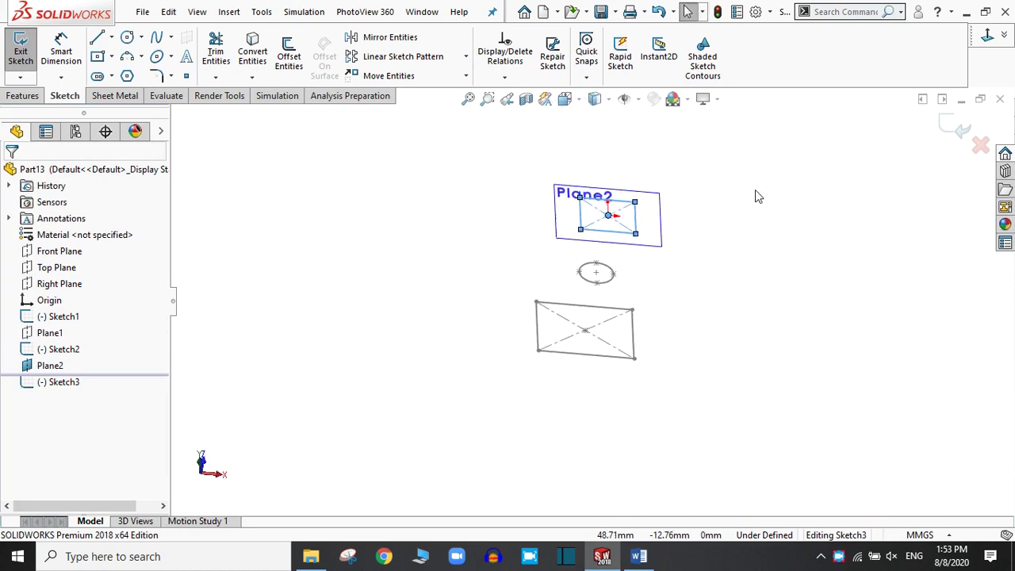
click(960, 127)
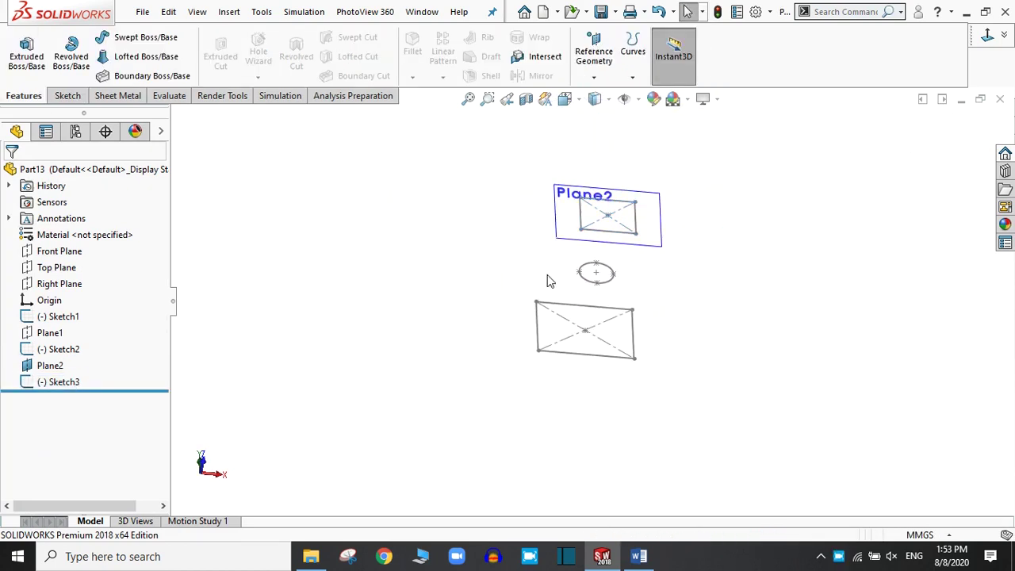
- Hide Plane2 so only the three profile sketches are displayed
click(50, 366)
click(101, 347)
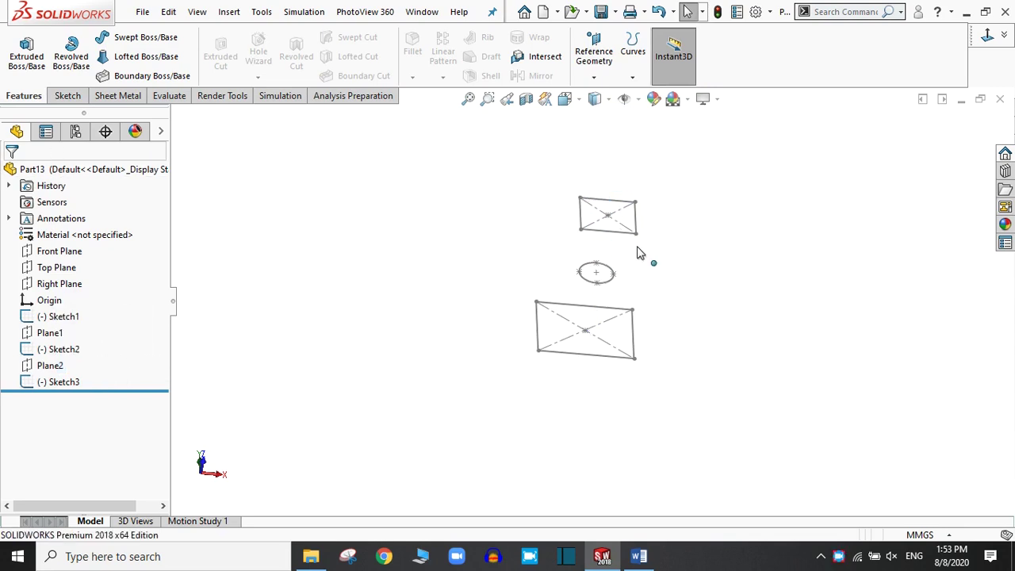
middle_drag(641, 253, 638, 260)
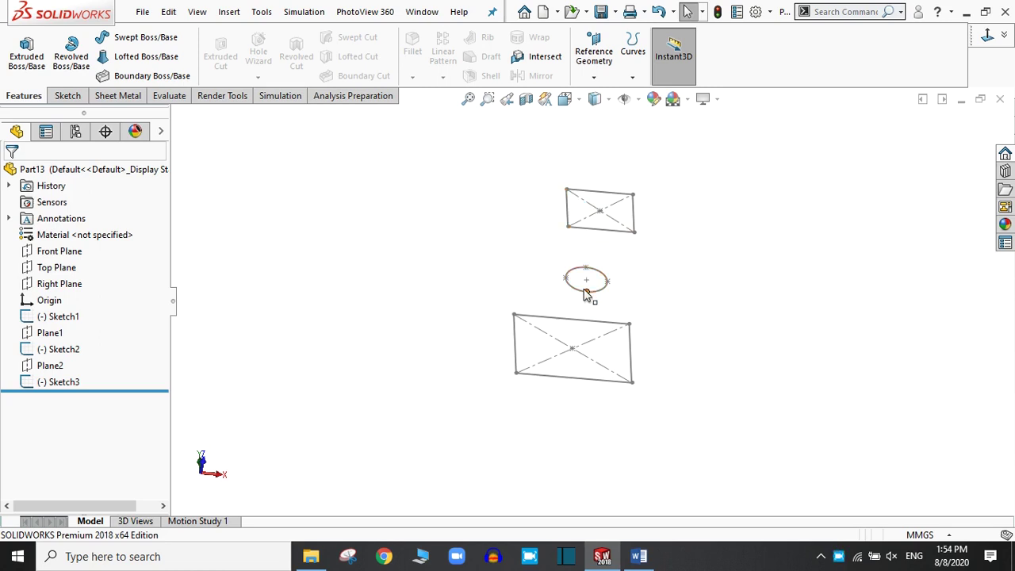
- Create a Lofted Boss/Base through the large rectangle, the ellipse and the smaller rectangle, picking matching corner points on each profile
click(117, 61)
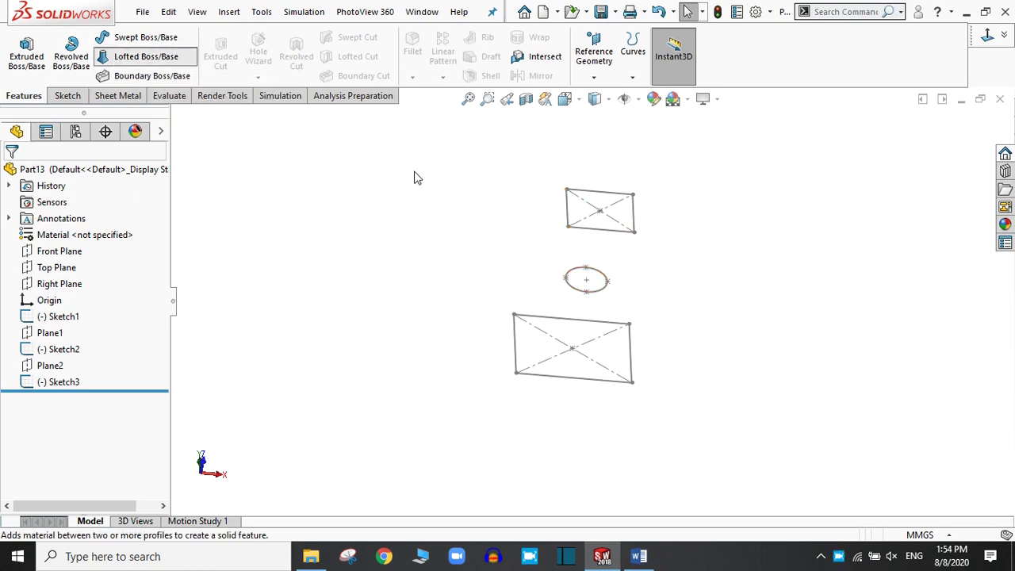
click(516, 375)
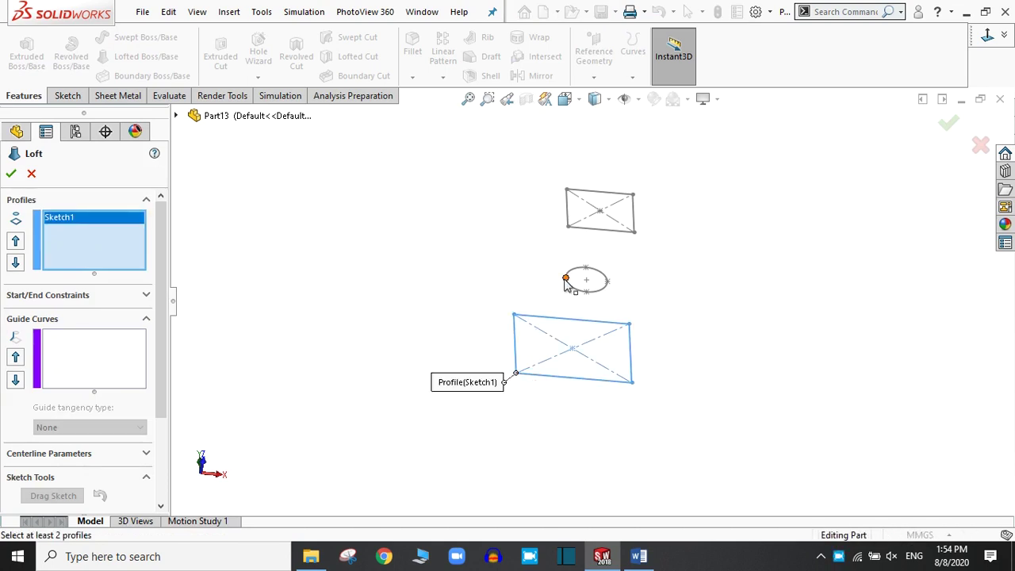
click(566, 281)
click(568, 228)
mouse_move(706, 276)
middle_down()
mouse_move(725, 220)
mouse_move(782, 236)
mouse_move(723, 246)
mouse_move(701, 270)
middle_up()
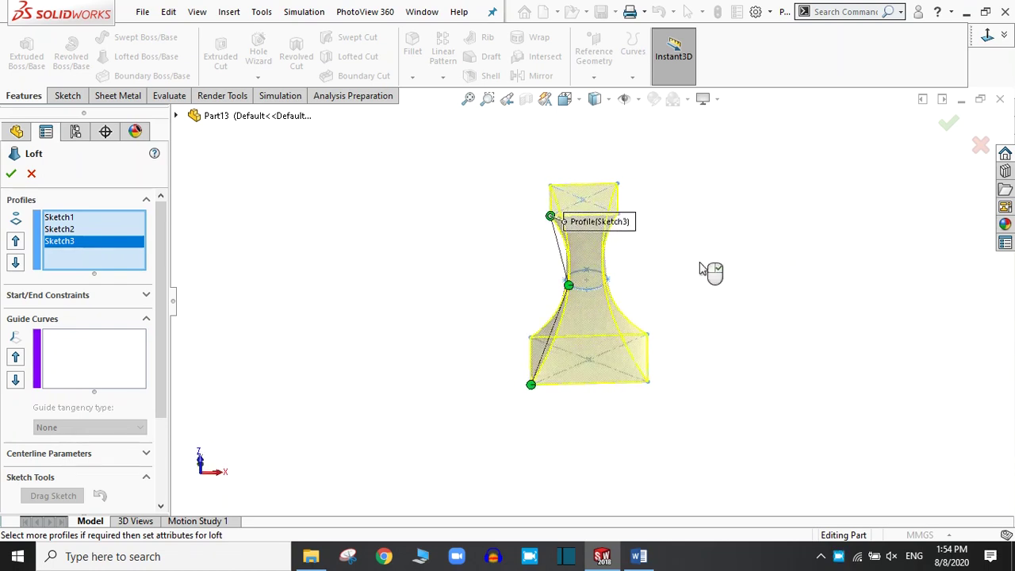
mouse_move(608, 272)
middle_down()
mouse_move(671, 233)
mouse_move(706, 185)
mouse_move(696, 182)
middle_up()
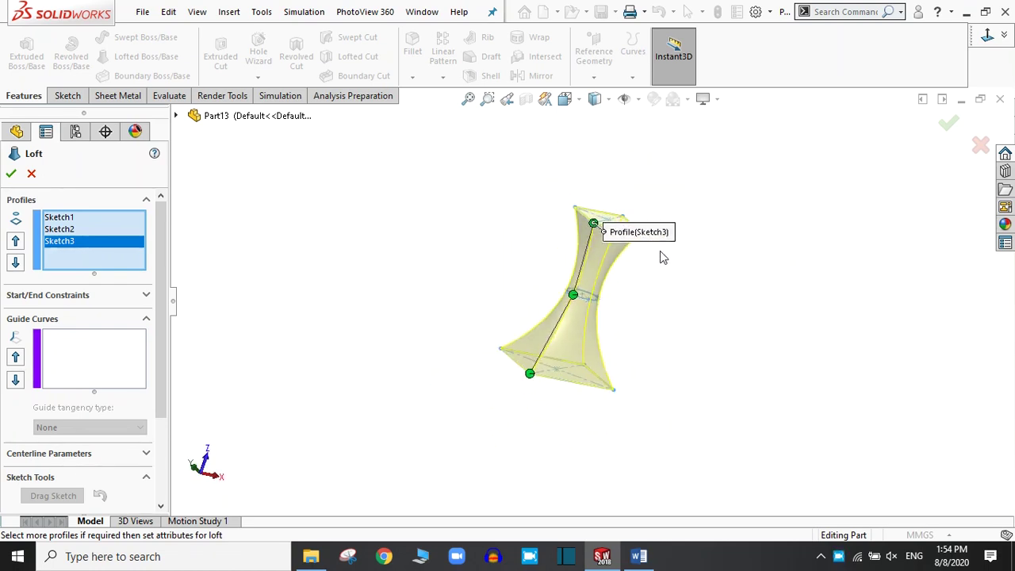
mouse_move(664, 254)
middle_down()
mouse_move(632, 277)
mouse_move(419, 335)
mouse_move(646, 310)
mouse_move(550, 354)
mouse_move(503, 354)
middle_up()
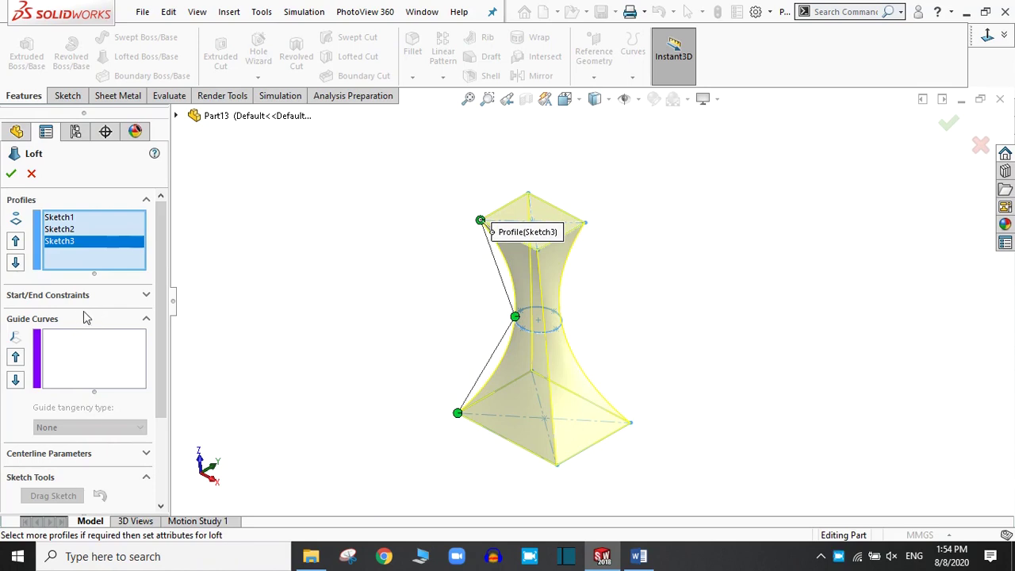
drag(162, 317, 156, 378)
scroll(157, 377, up, 3)
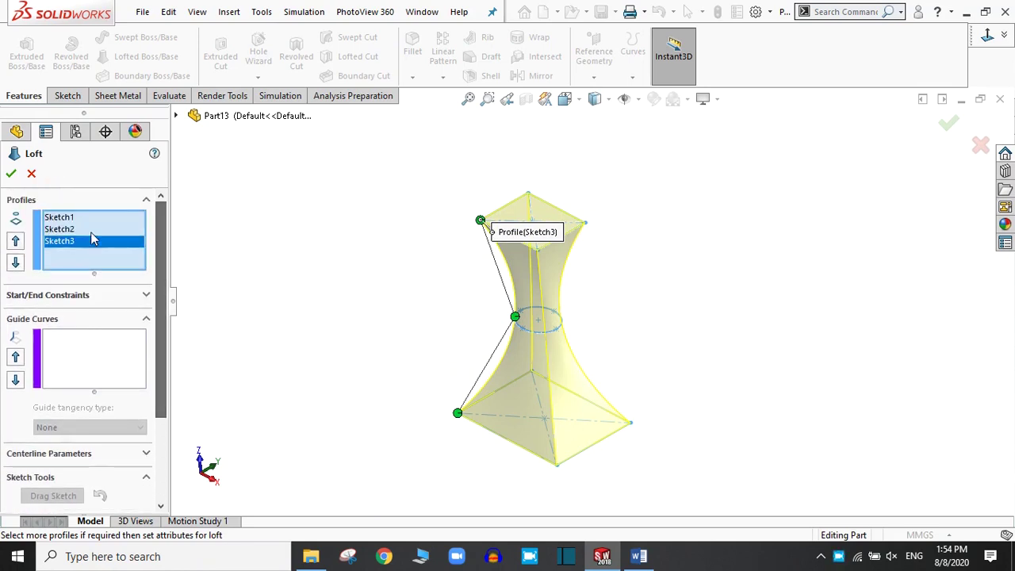
click(10, 175)
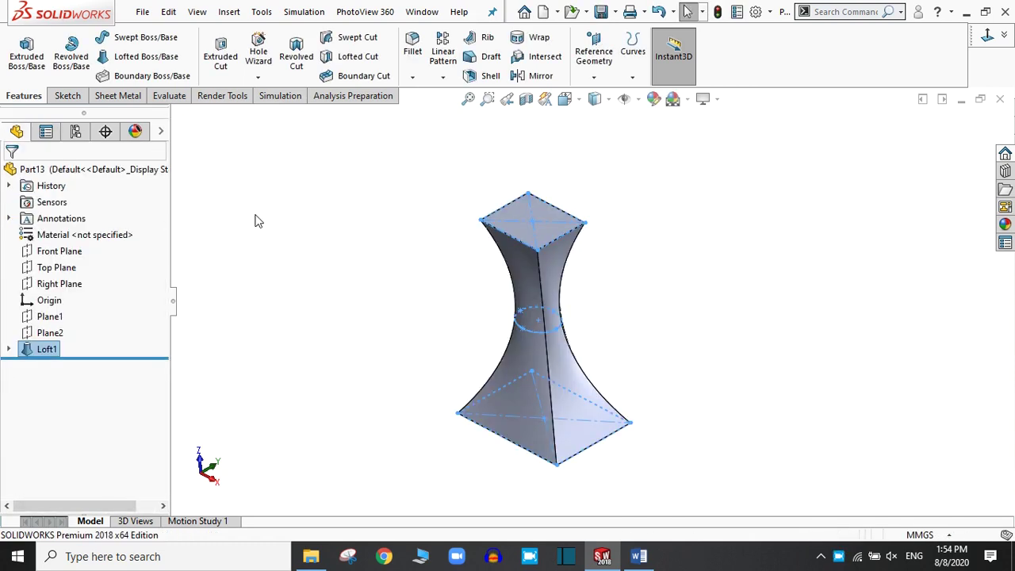
- Edit the loft feature and set both its start and end constraints to Normal To Profile
click(40, 350)
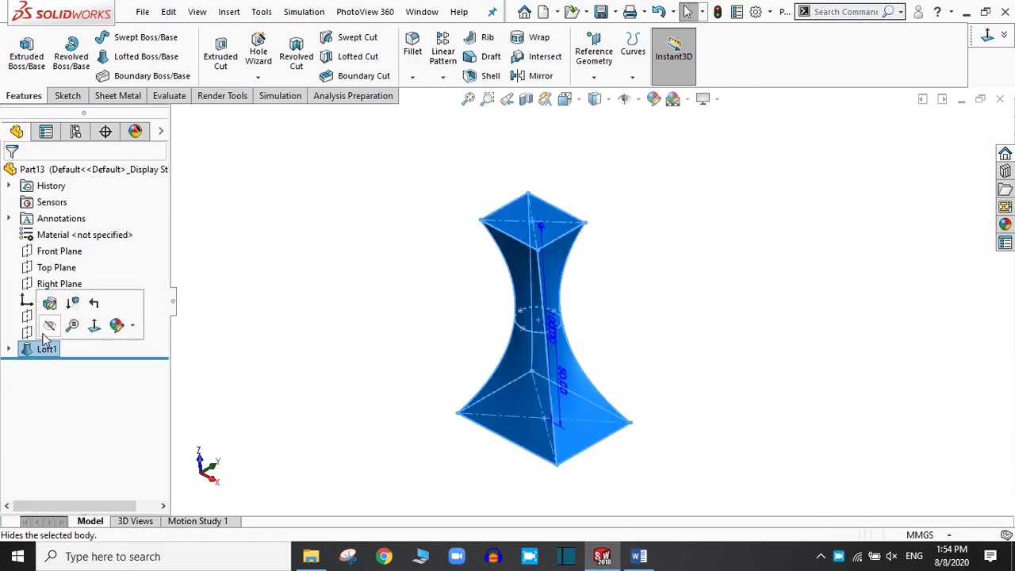
click(49, 306)
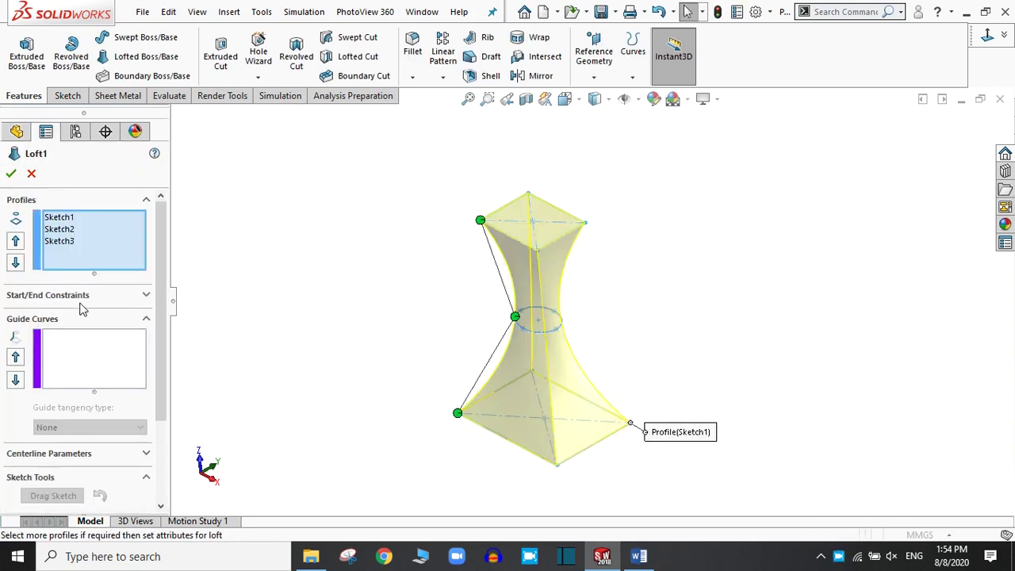
click(65, 297)
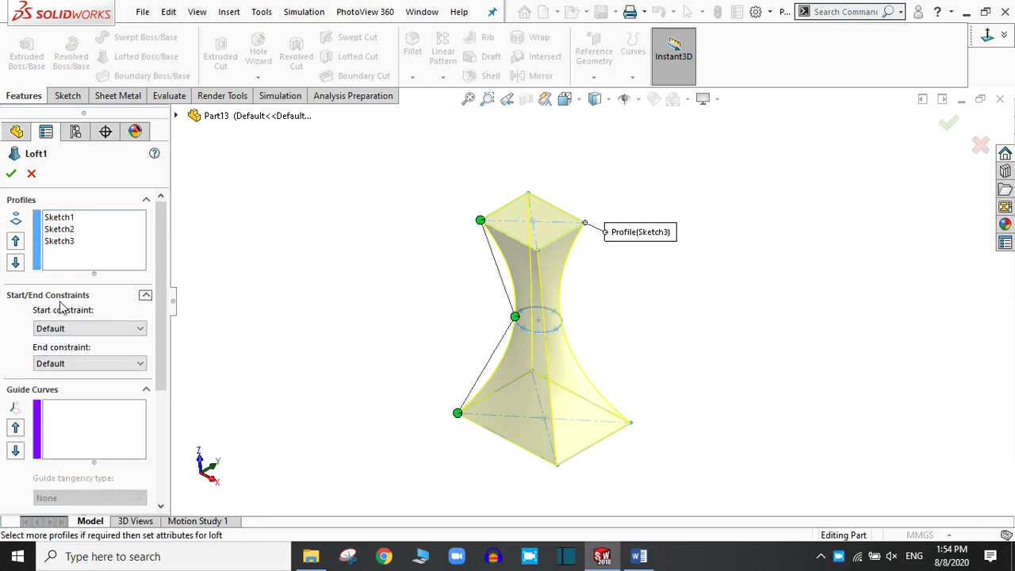
click(63, 332)
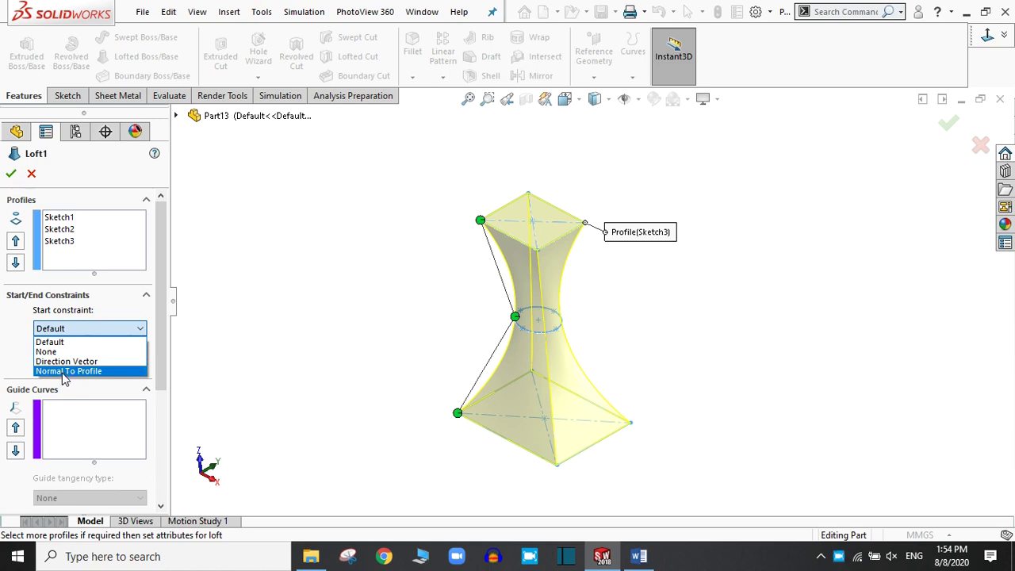
click(65, 371)
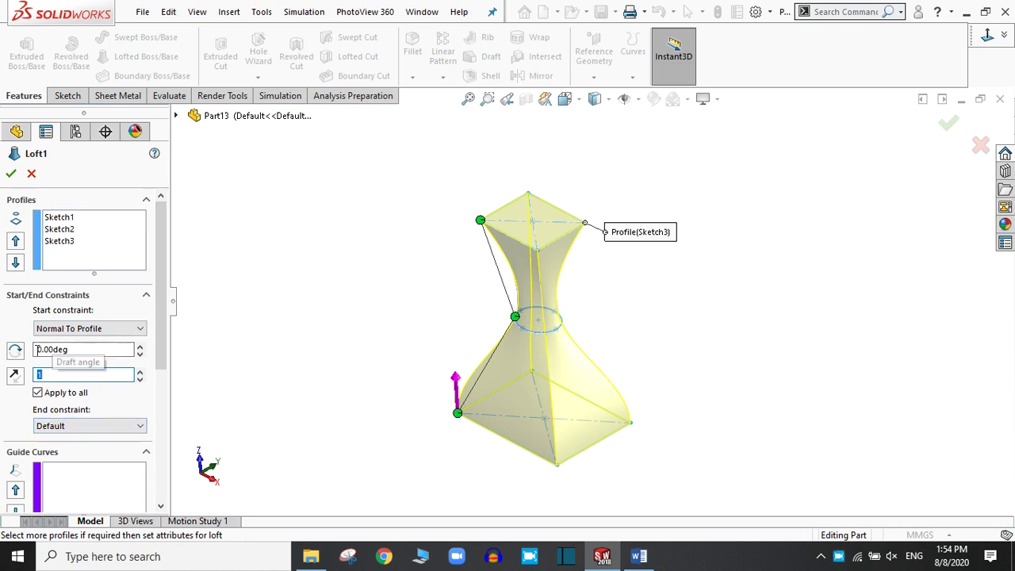
click(69, 427)
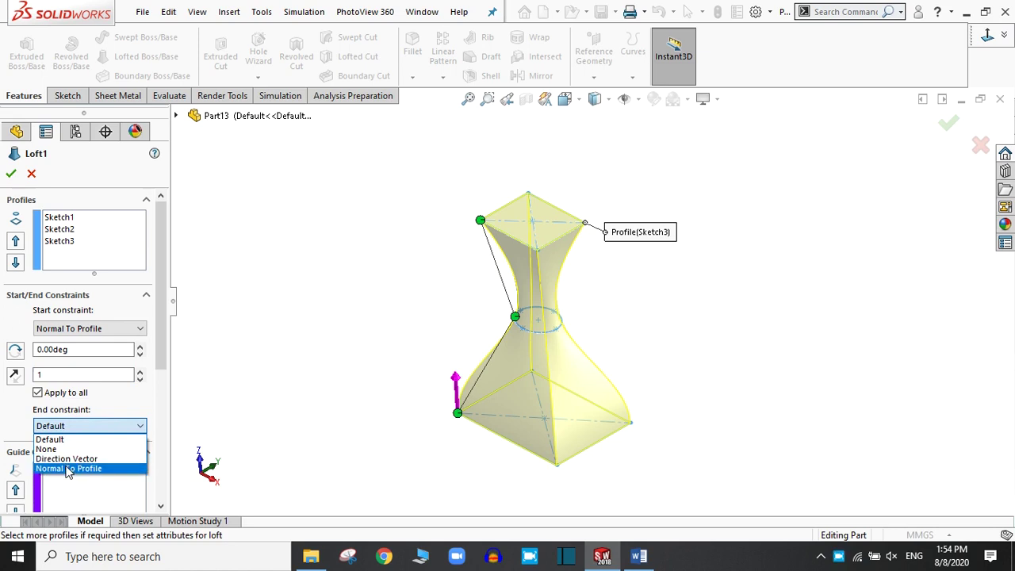
click(69, 469)
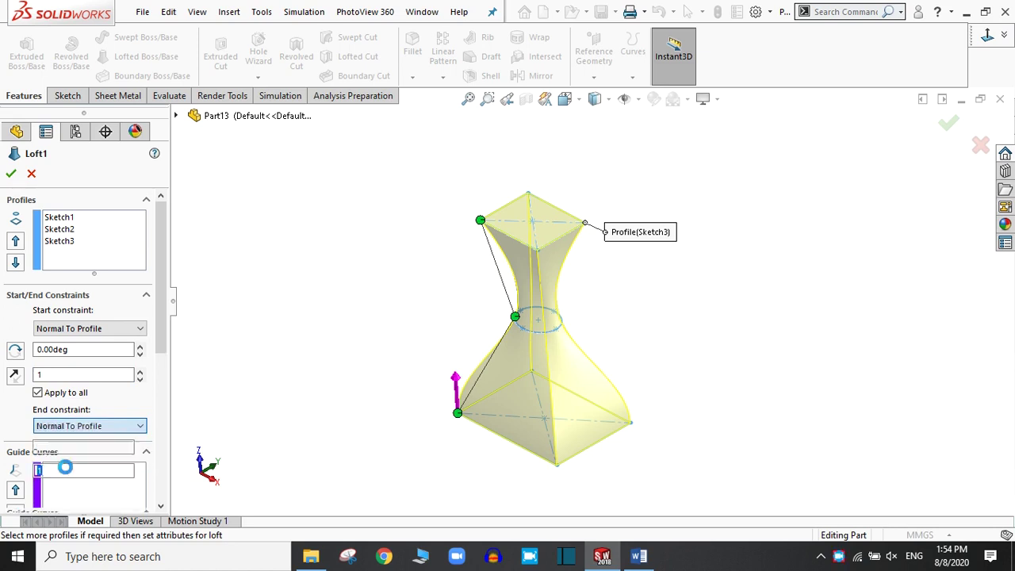
click(12, 173)
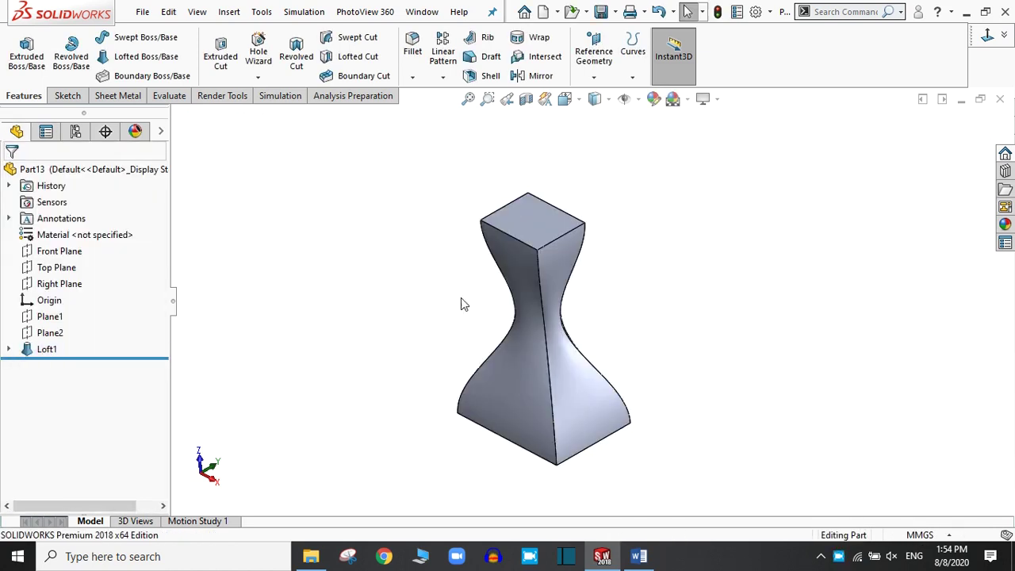
scroll(591, 310, up, 3)
middle_drag(589, 322, 584, 285)
scroll(584, 285, down, 2)
middle_drag(608, 361, 621, 266)
middle_drag(643, 230, 610, 368)
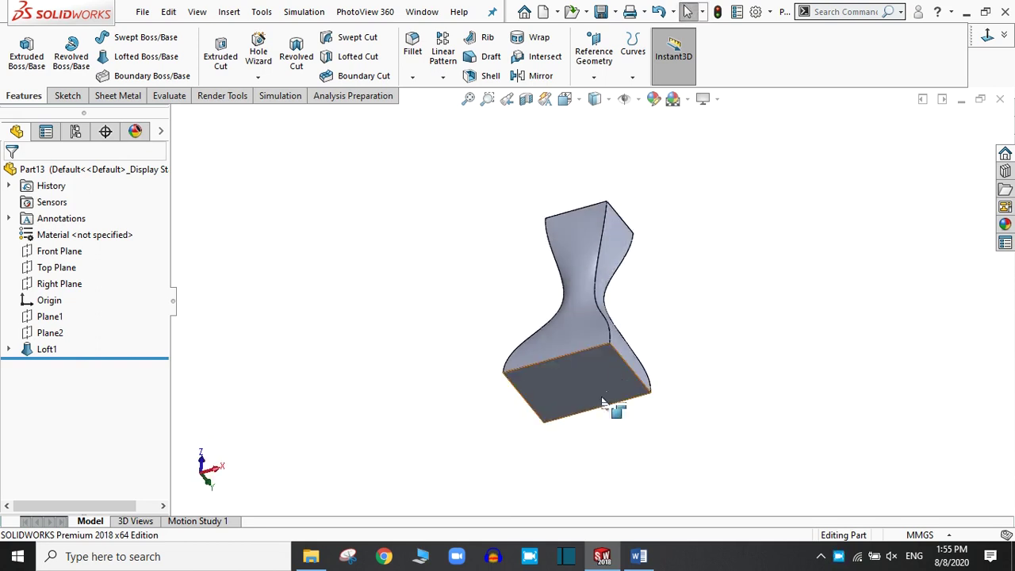
click(580, 383)
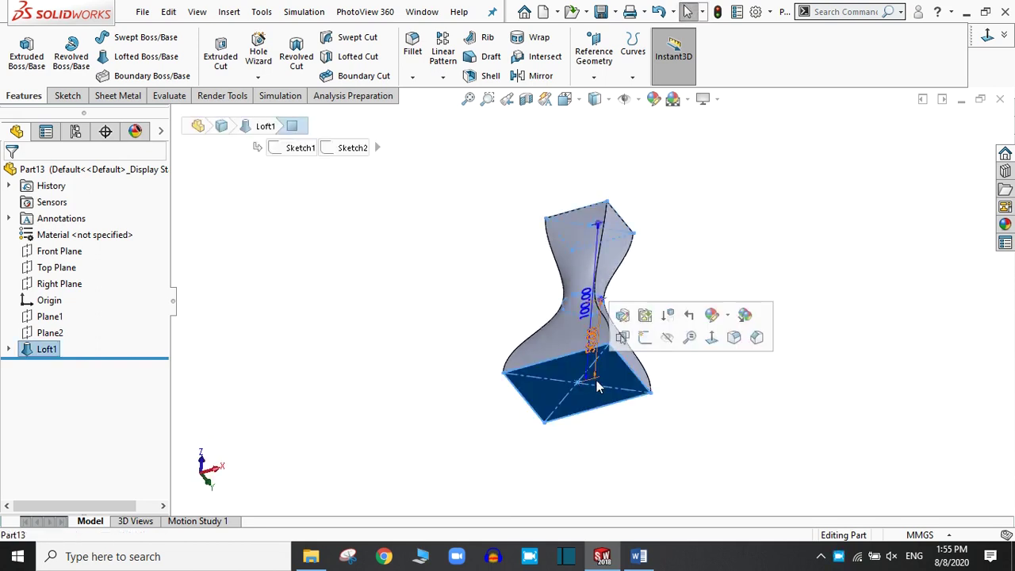
click(645, 338)
click(996, 36)
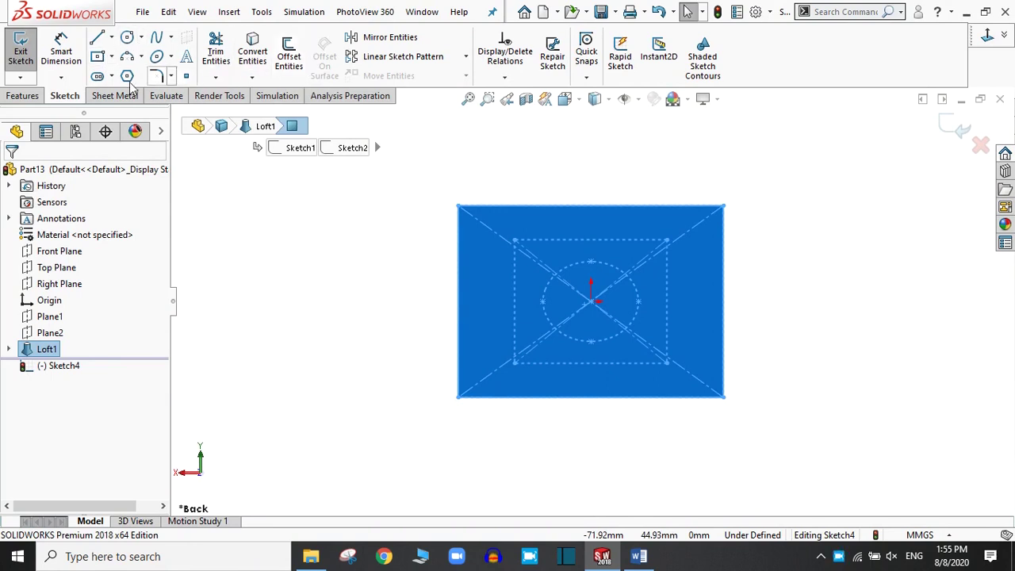
click(24, 95)
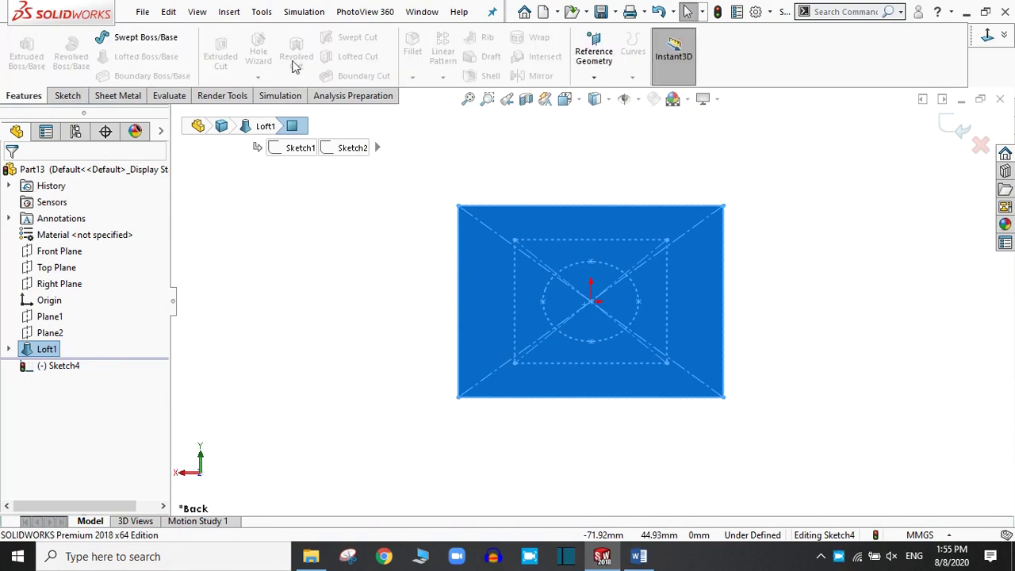
click(70, 96)
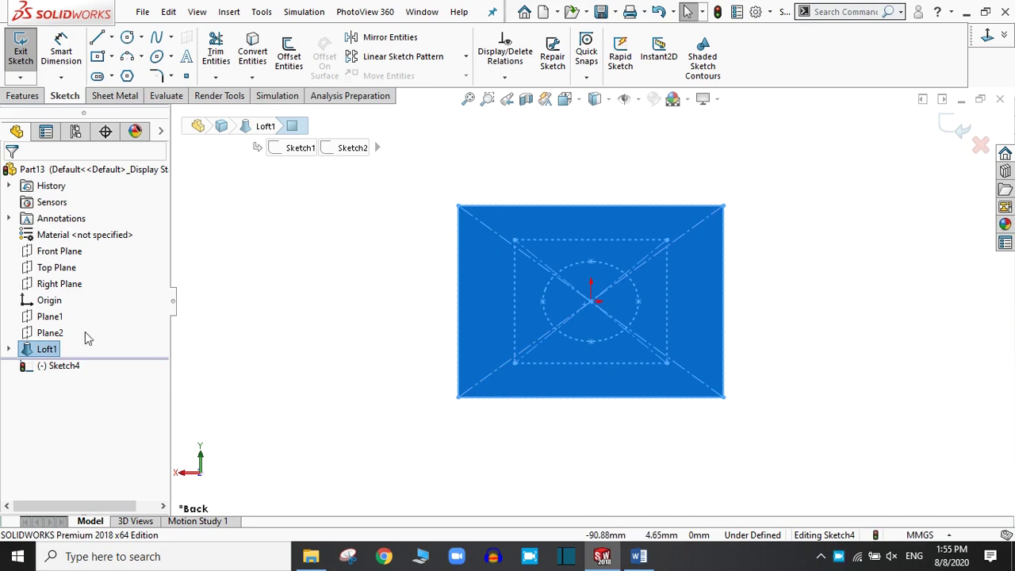
click(26, 353)
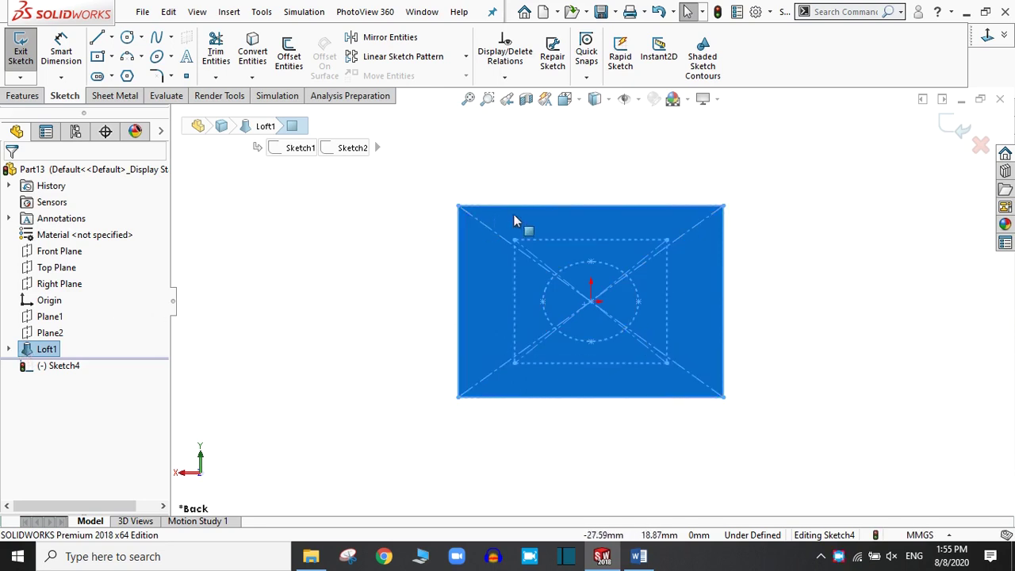
click(956, 131)
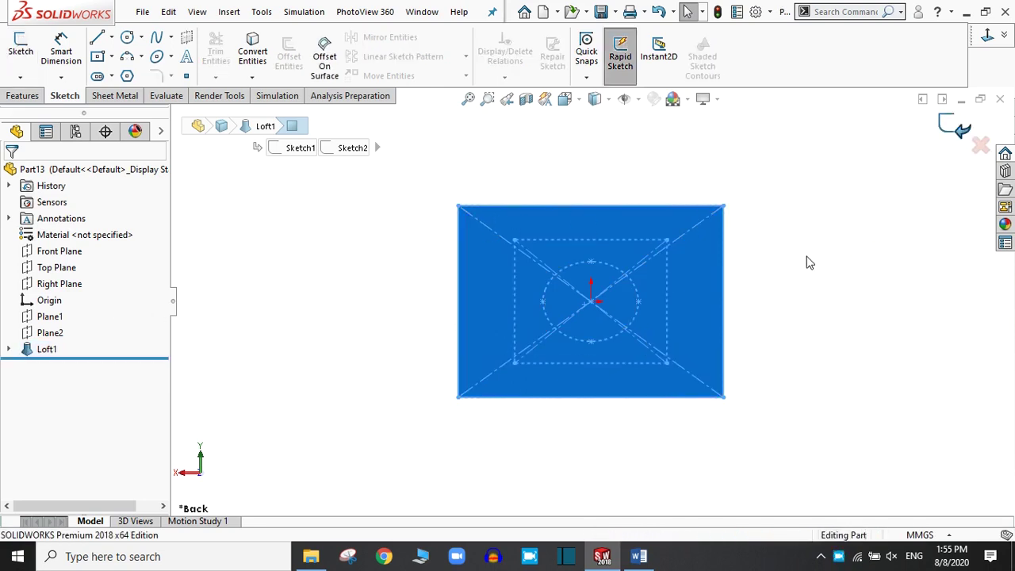
- Sketch a center rectangle from the origin on the loft's large end face, well inside its edges, and exit the sketch
click(643, 298)
click(705, 253)
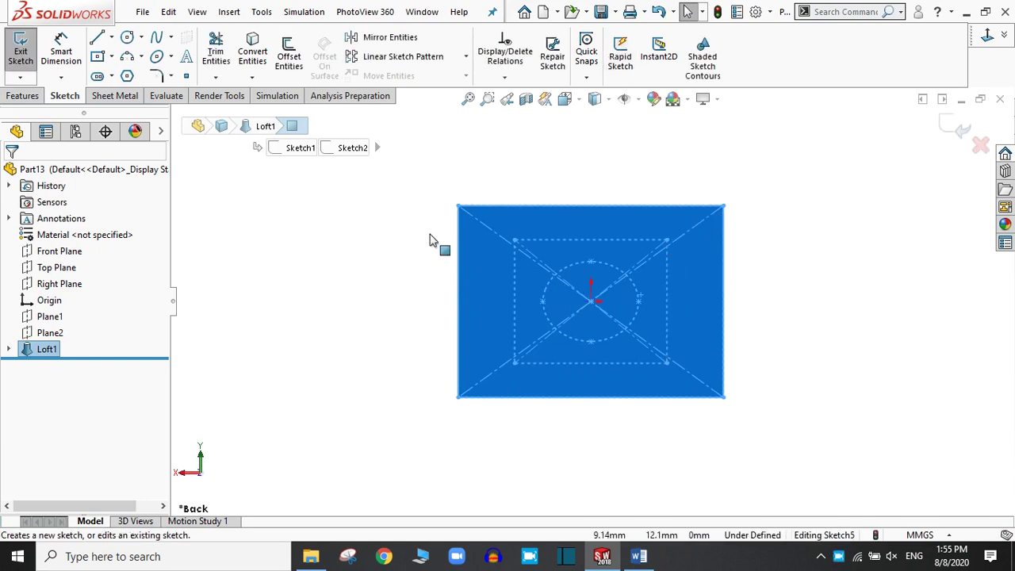
click(100, 58)
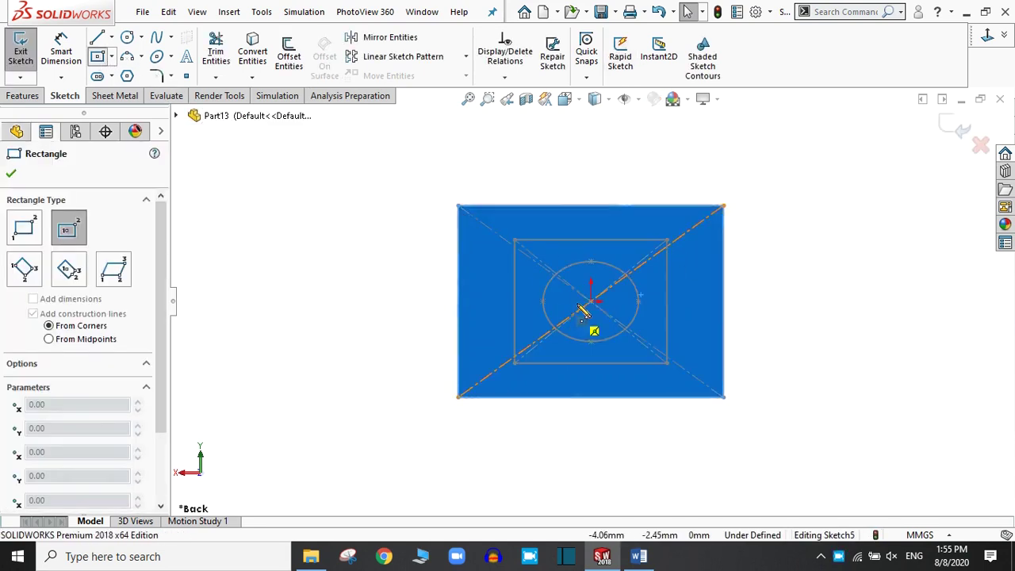
click(591, 301)
click(649, 335)
right_click(649, 337)
click(659, 346)
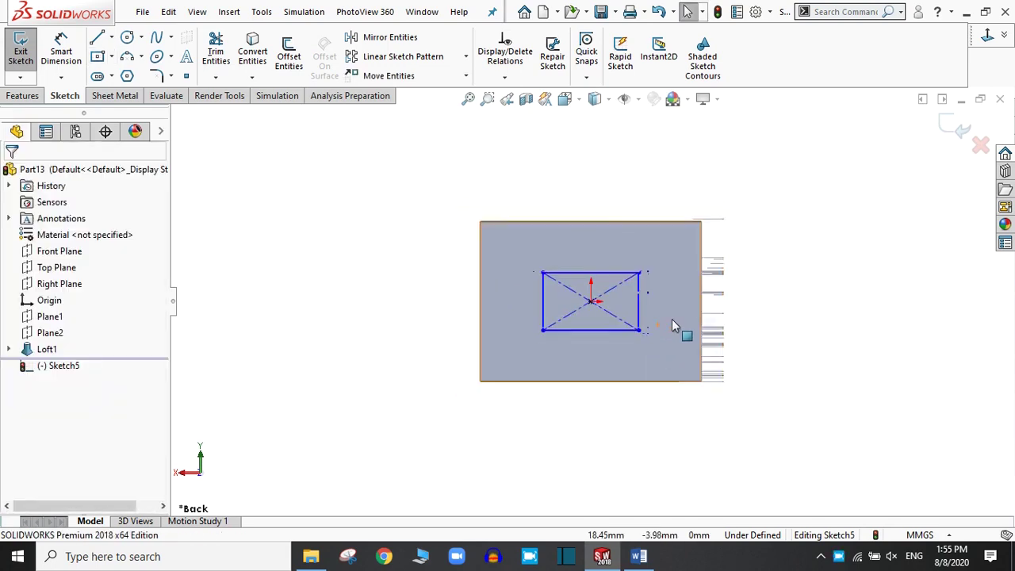
scroll(673, 322, up, 3)
mouse_move(691, 272)
middle_down()
mouse_move(688, 301)
mouse_move(551, 362)
mouse_move(521, 406)
mouse_move(556, 314)
middle_up()
click(612, 262)
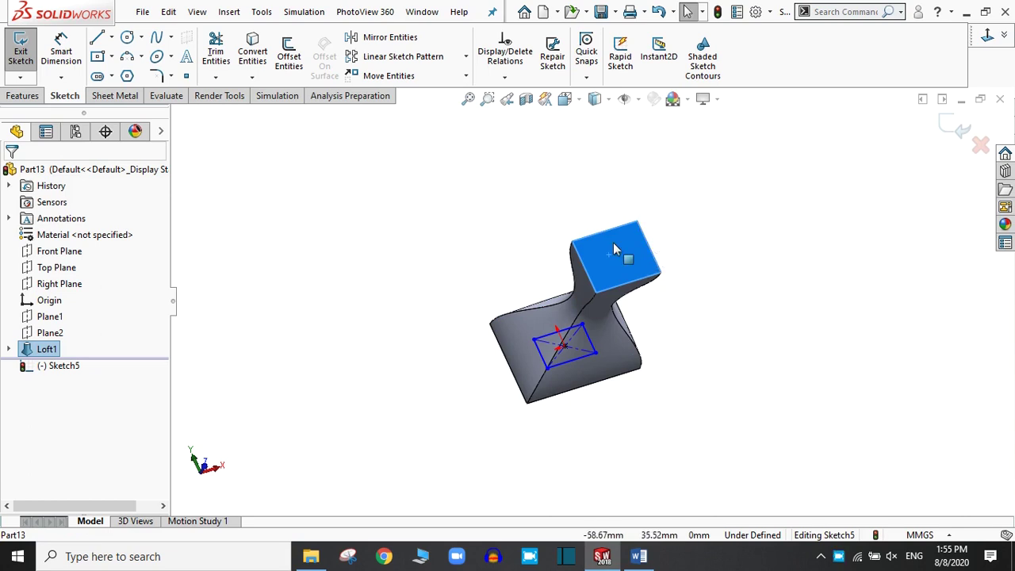
click(620, 56)
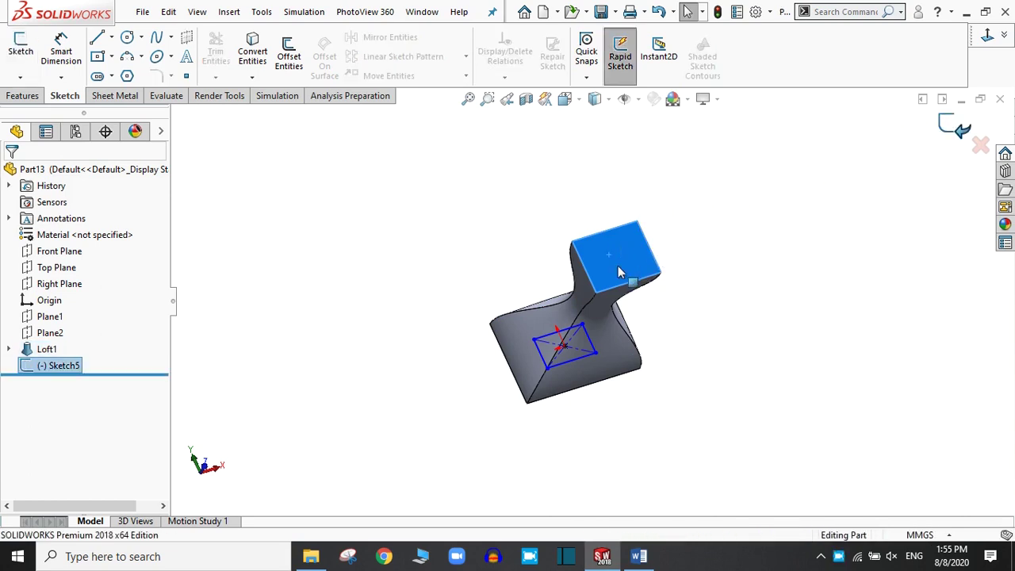
- Sketch a circle centered on the origin on the loft's small end face and exit the sketch
click(631, 246)
click(20, 48)
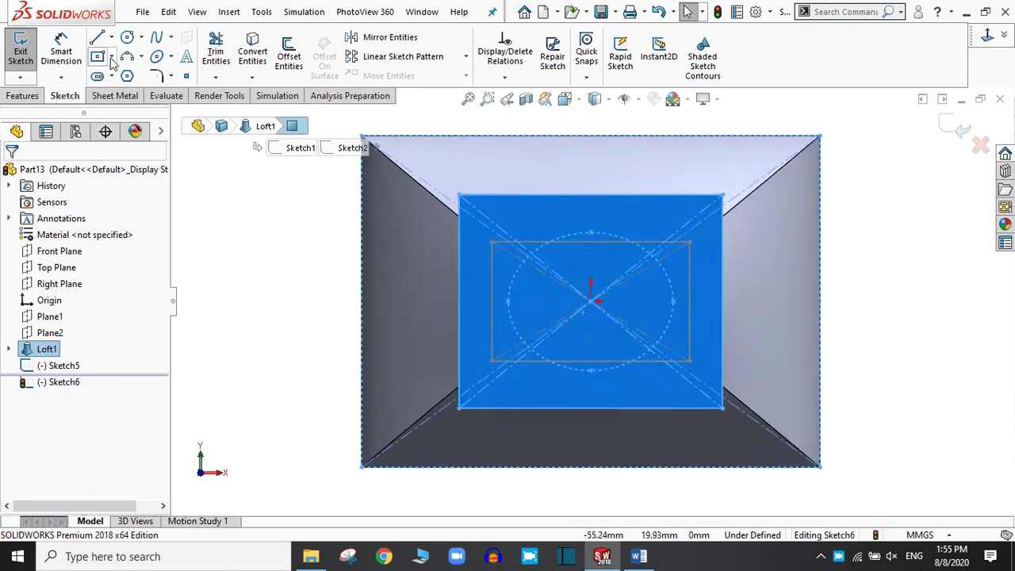
click(127, 38)
drag(591, 301, 608, 345)
click(10, 176)
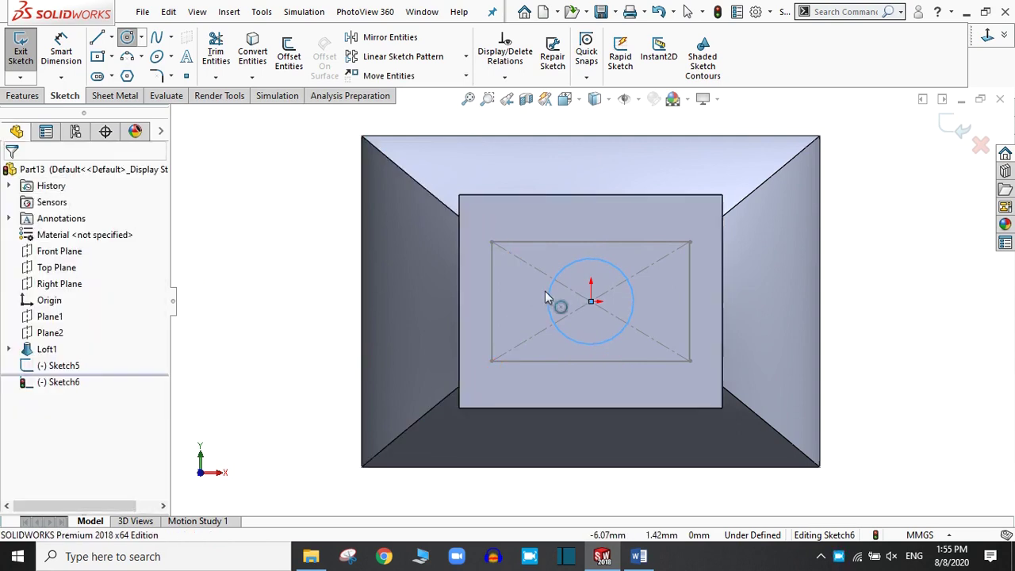
scroll(546, 292, up, 3)
middle_drag(547, 291, 639, 206)
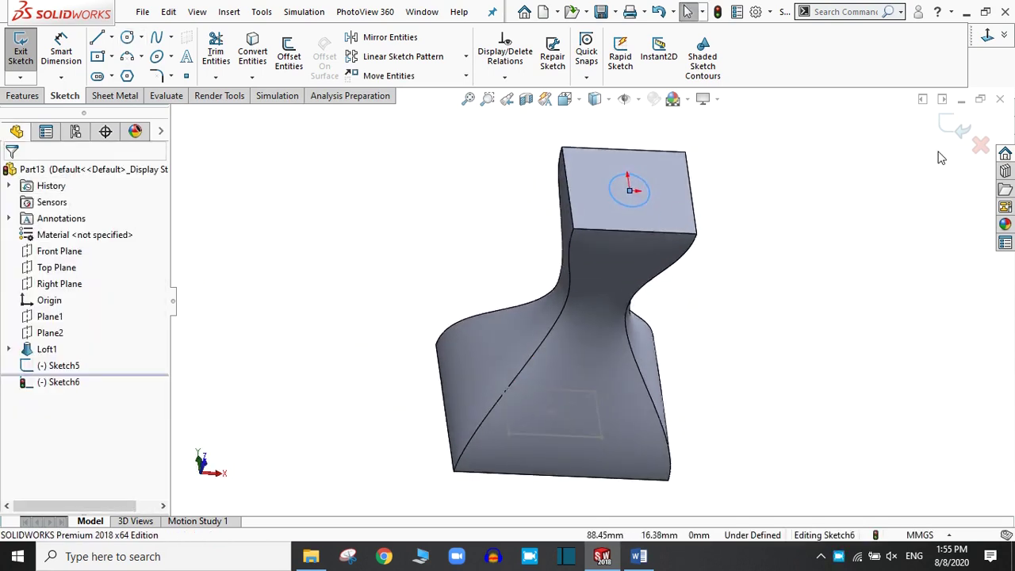
click(946, 124)
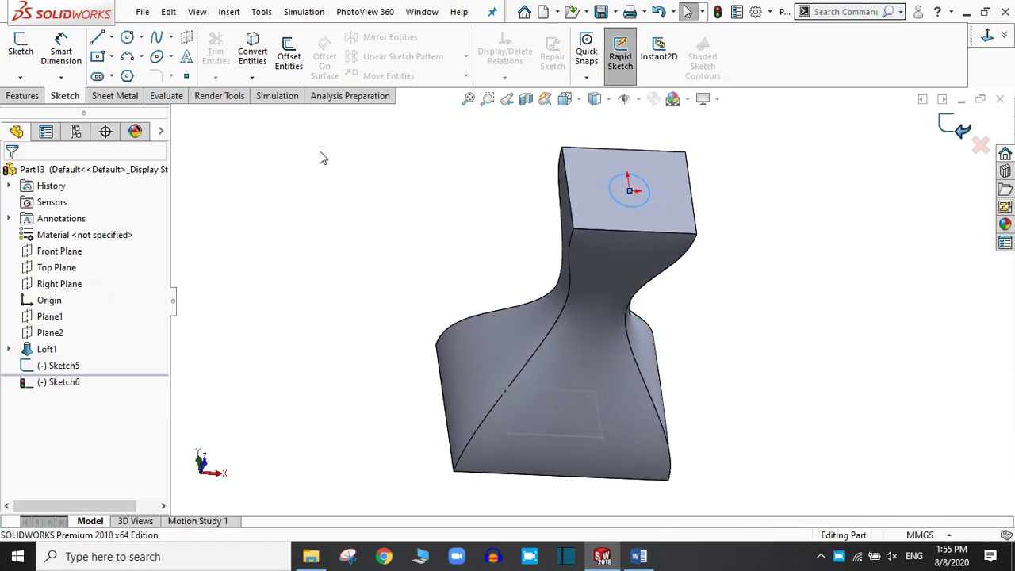
- Create a Lofted Cut between the circle sketch on the small end and the rectangle sketch on the large end
click(24, 96)
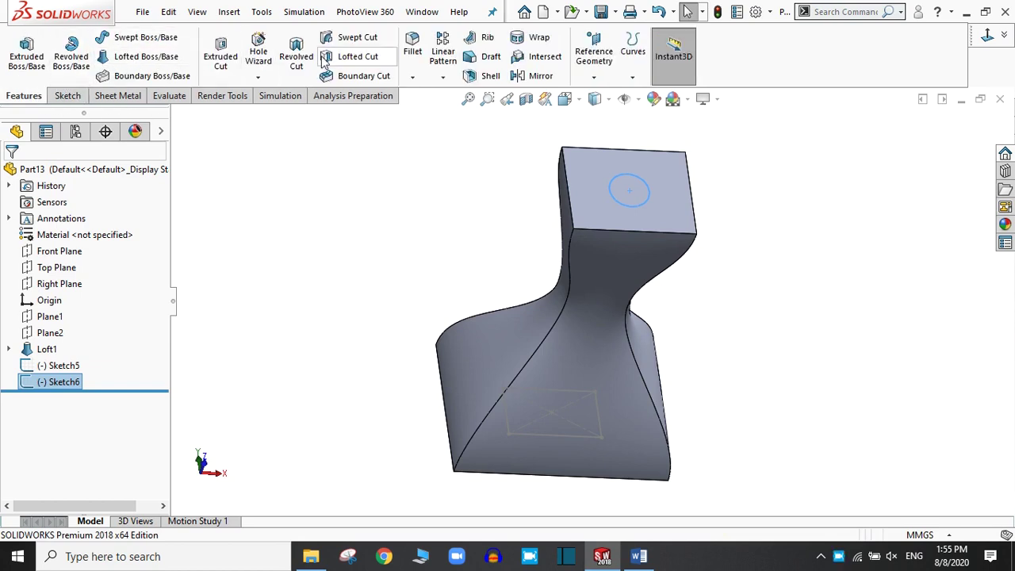
click(358, 62)
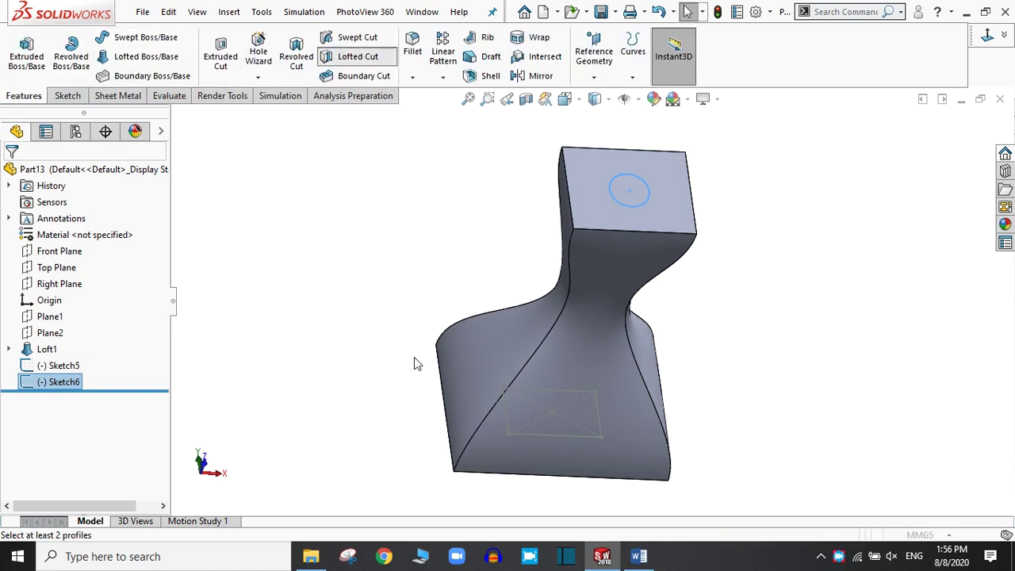
mouse_move(418, 395)
middle_down()
mouse_move(417, 372)
mouse_move(458, 310)
mouse_move(478, 220)
mouse_move(464, 235)
middle_up()
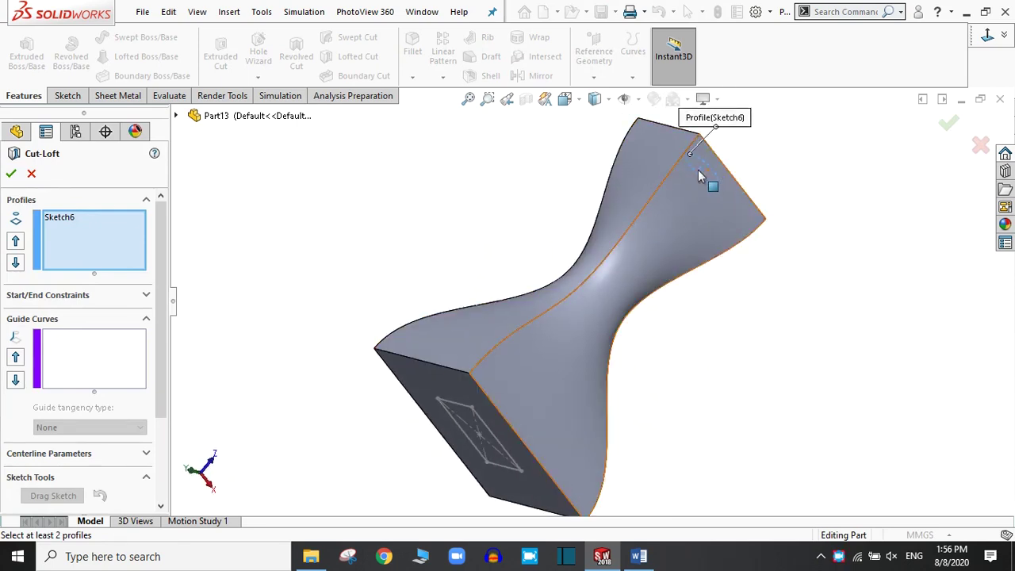
click(471, 407)
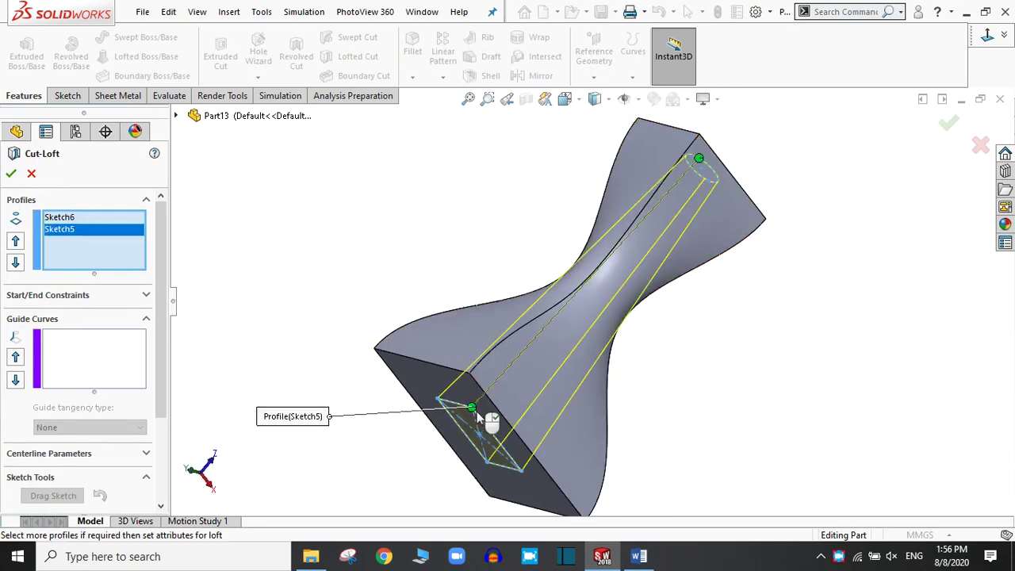
middle_drag(768, 413, 760, 303)
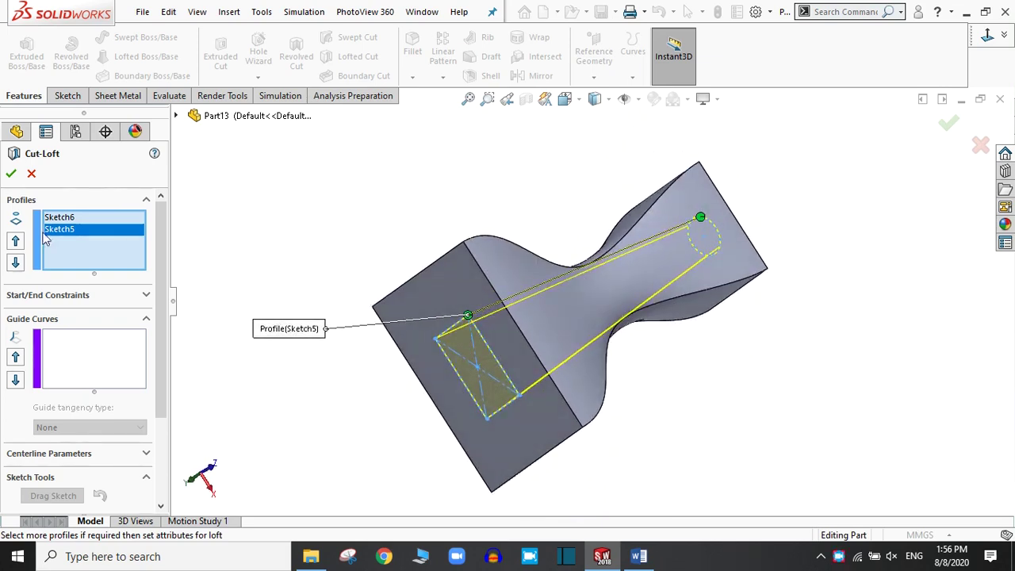
click(11, 175)
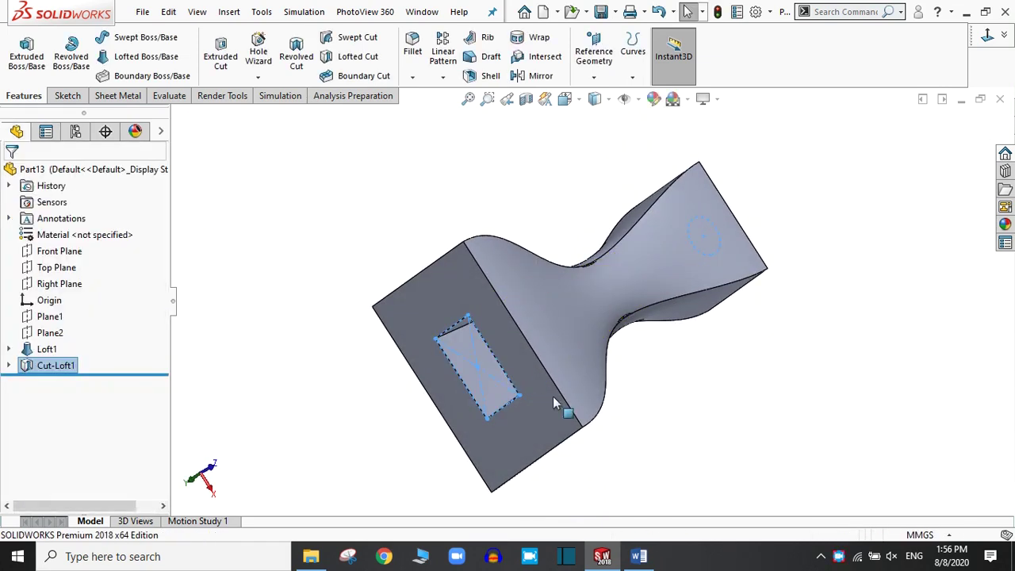
click(710, 394)
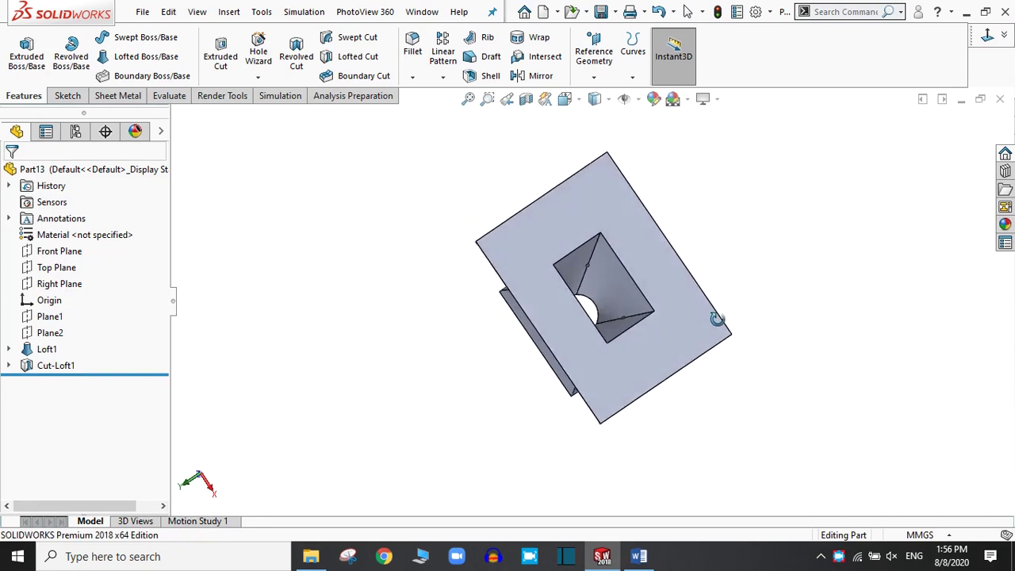
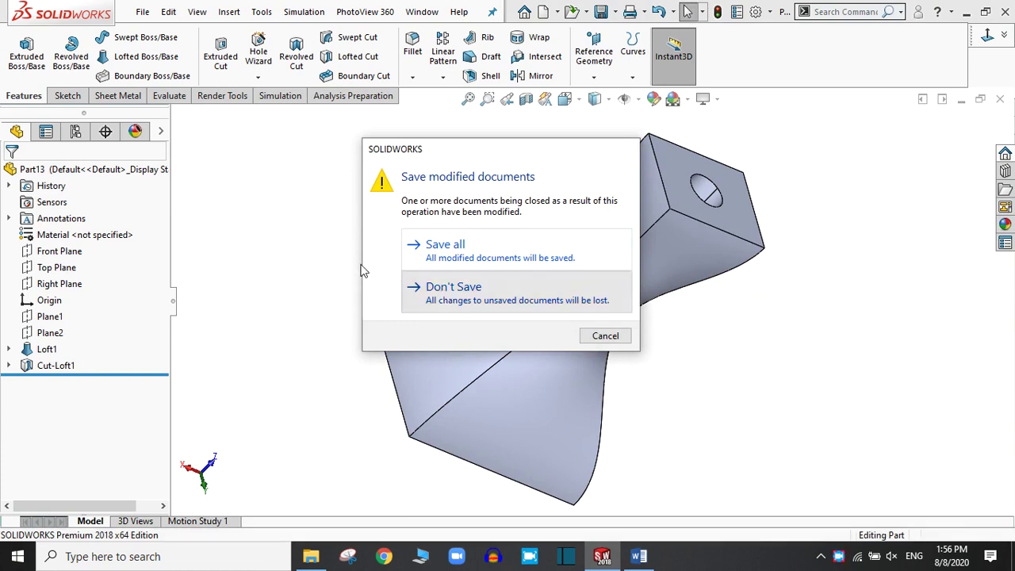
- Close the current part without saving and create a new part document
click(143, 12)
click(141, 34)
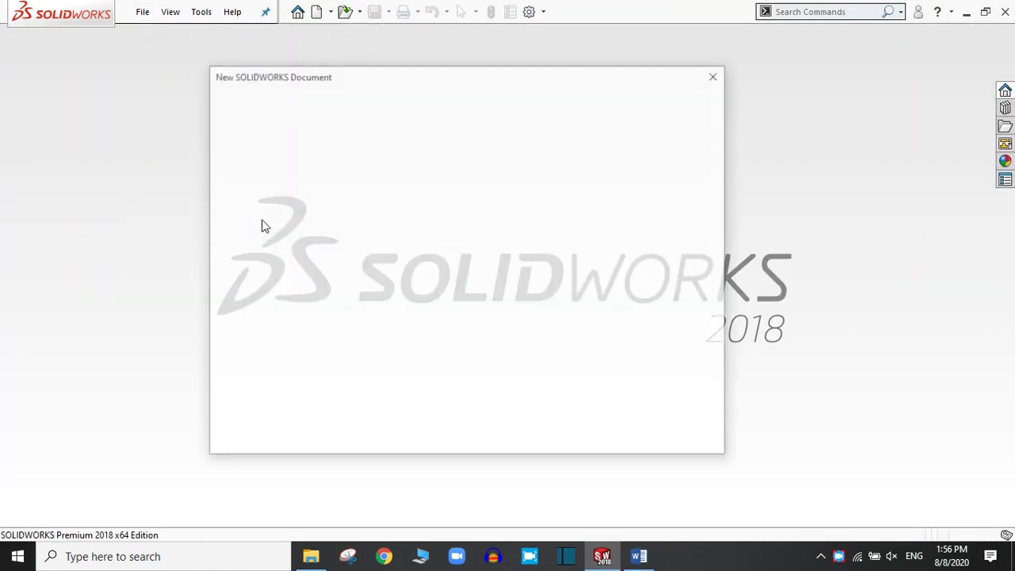
click(540, 427)
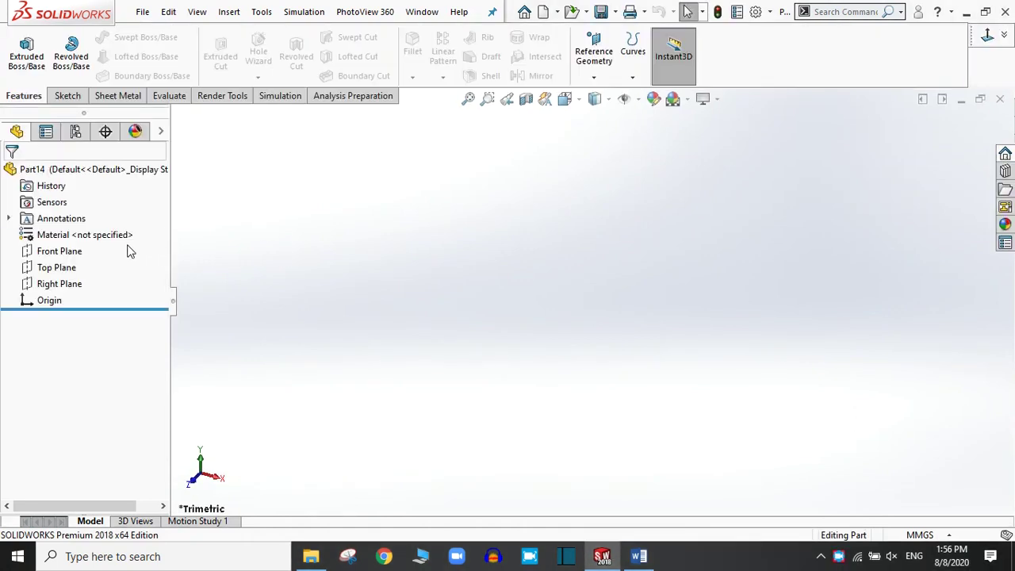
- Sketch on the Front Plane a vertical line about 68 mm up from the origin, continued by a longer horizontal line toward positive X
click(41, 258)
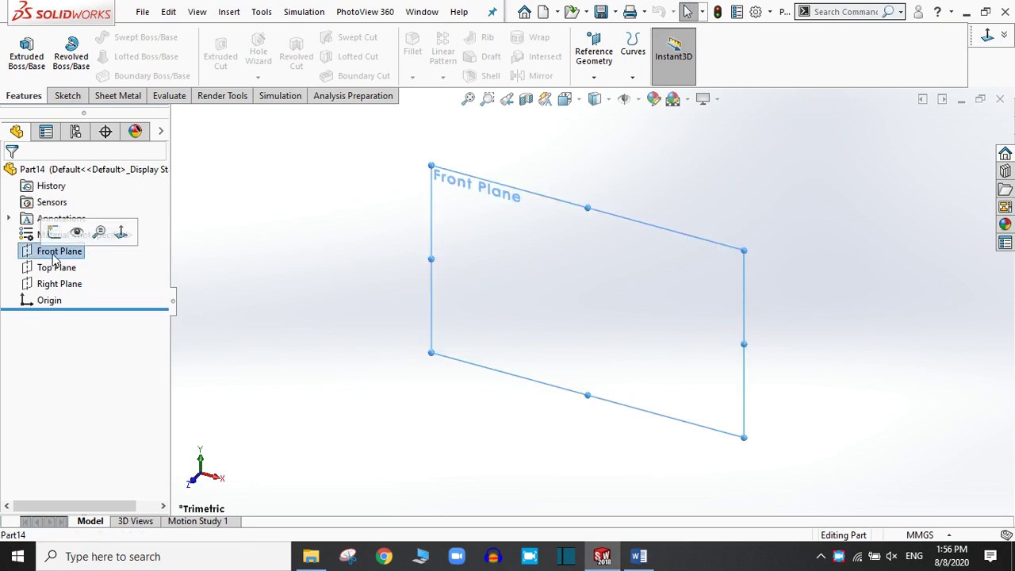
click(119, 235)
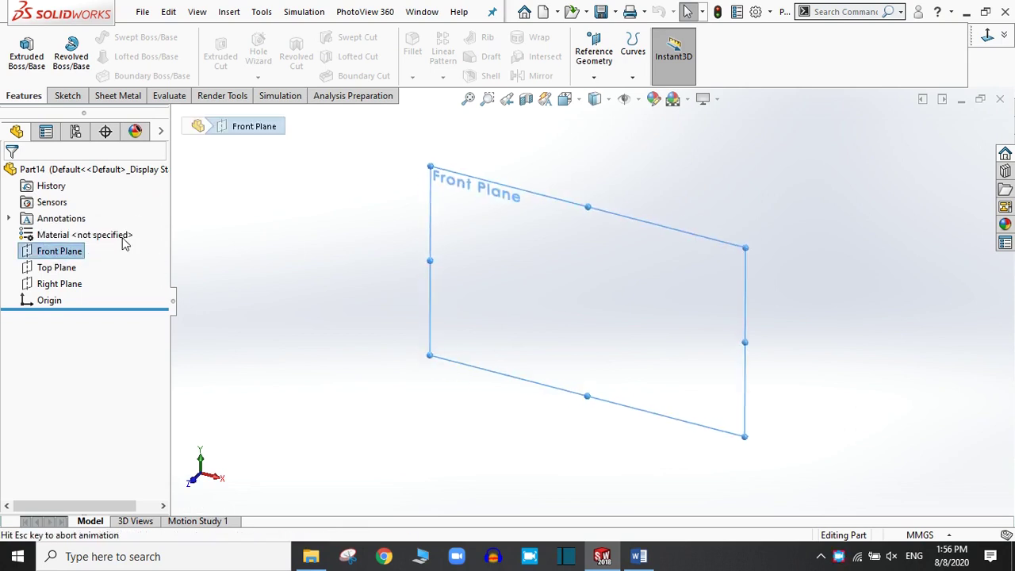
click(67, 98)
click(97, 36)
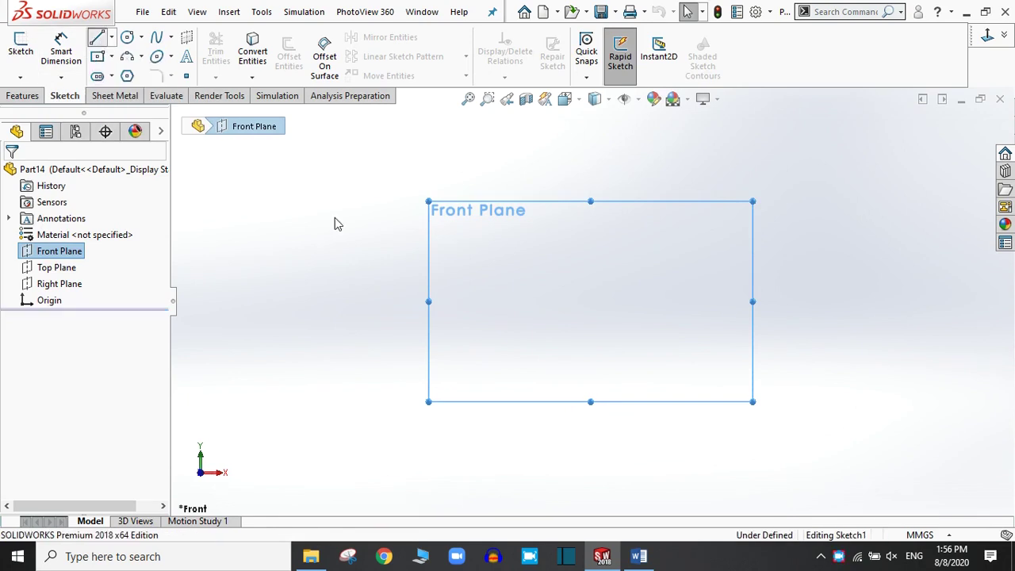
click(592, 301)
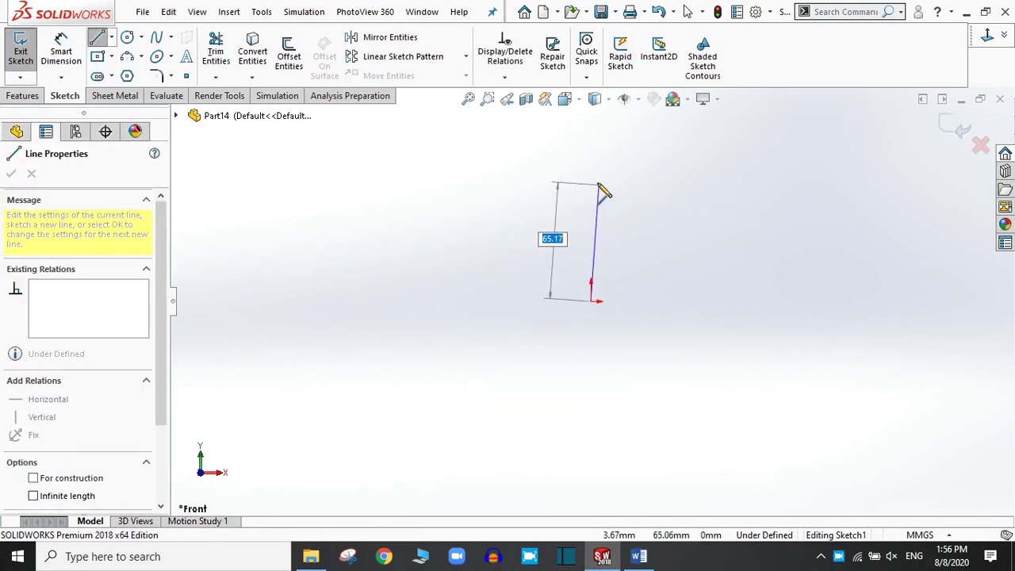
click(591, 177)
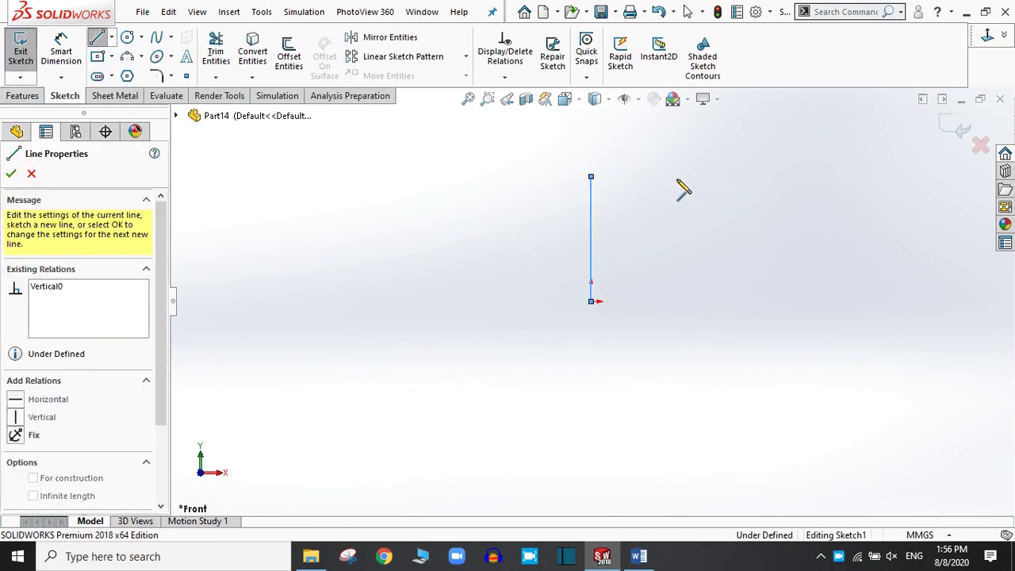
click(872, 179)
right_click(875, 184)
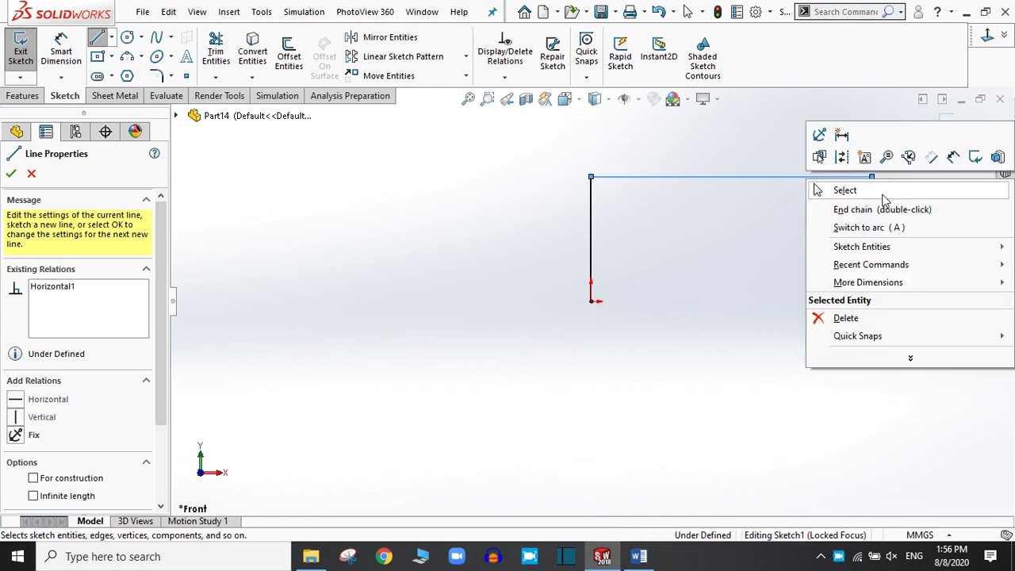
click(883, 195)
scroll(756, 211, up, 2)
scroll(746, 242, down, 4)
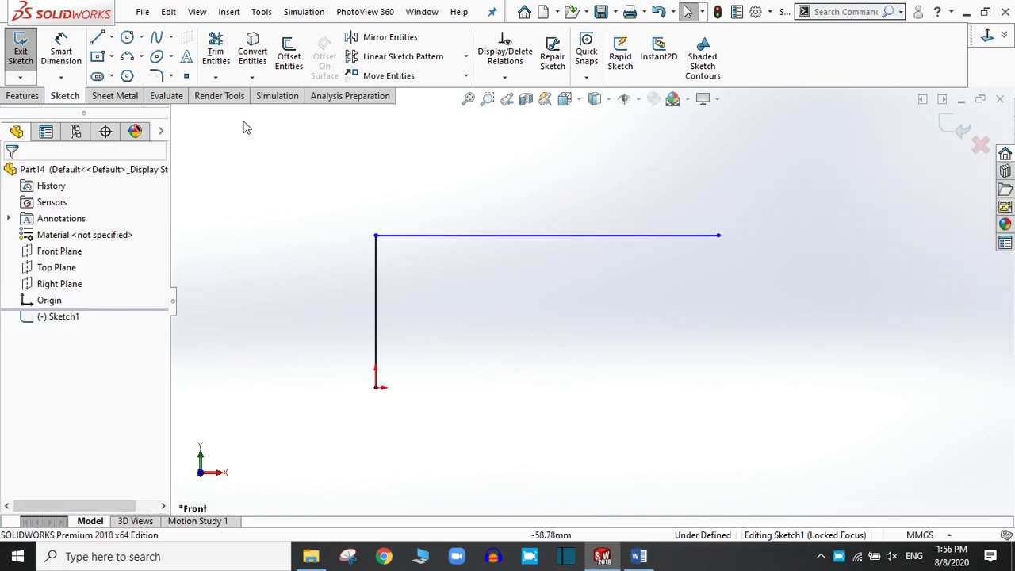
- Round the corner between the two lines with a 20 mm sketch fillet and exit the sketch
click(157, 75)
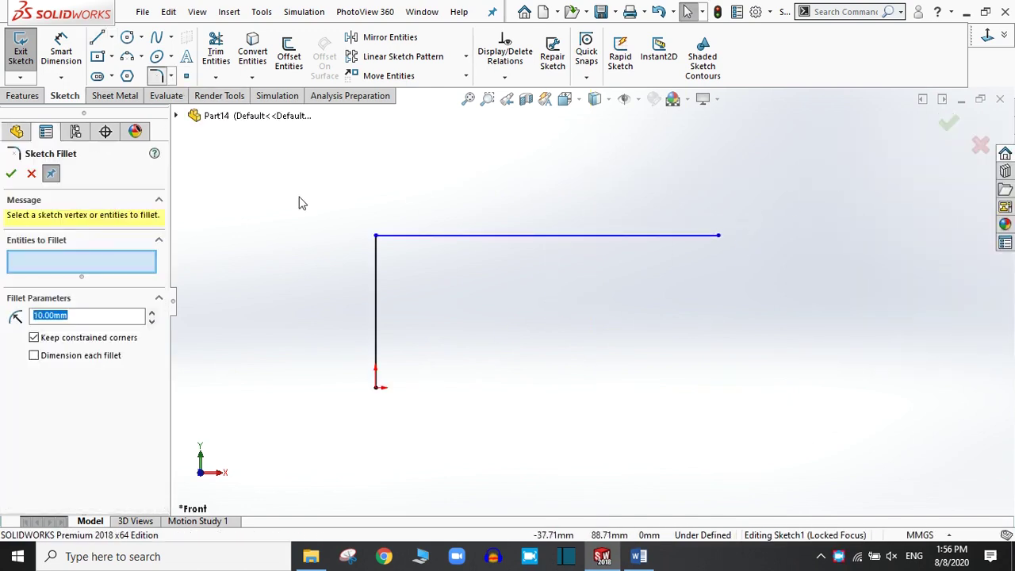
click(376, 238)
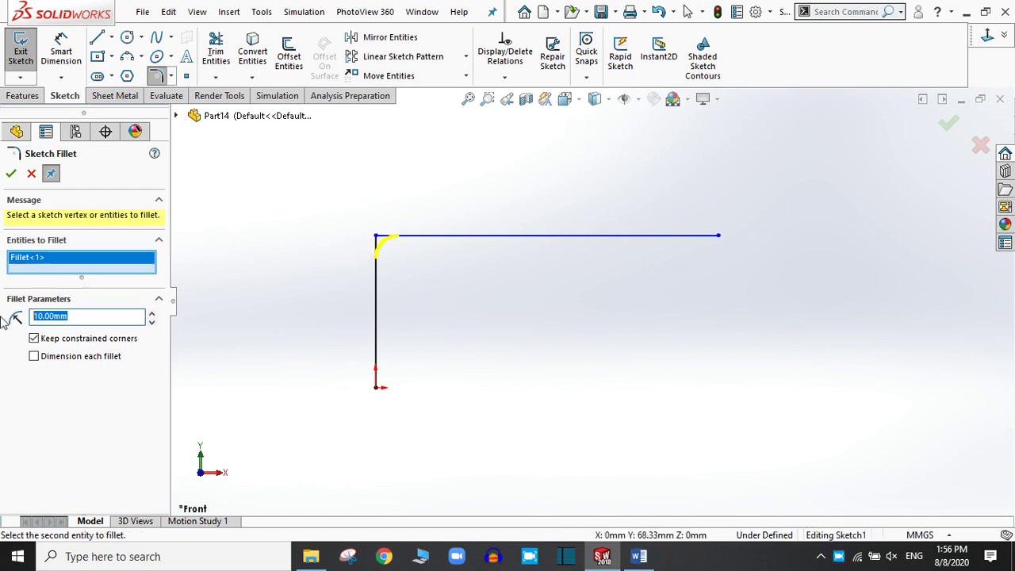
click(8, 173)
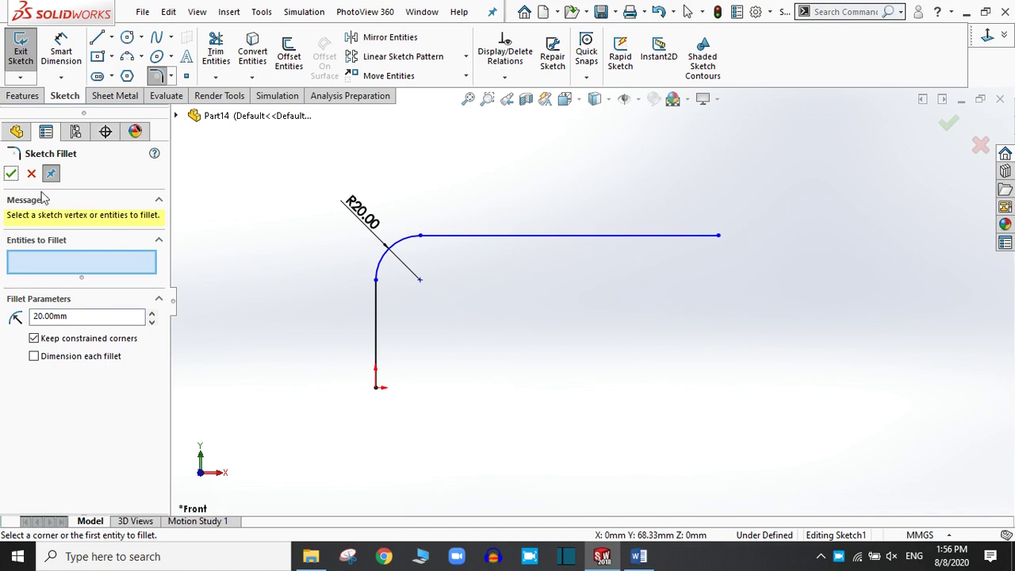
click(10, 174)
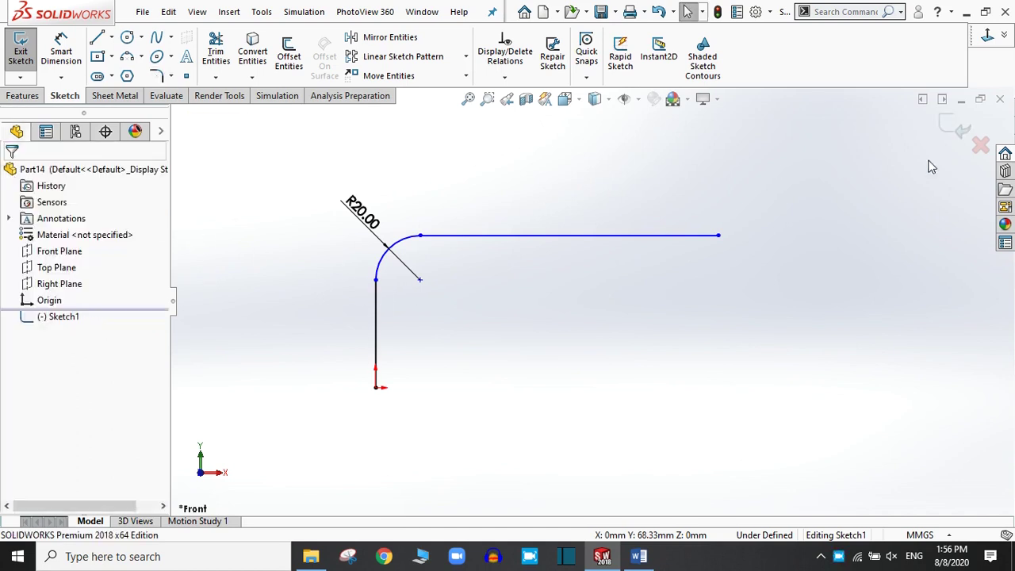
click(956, 128)
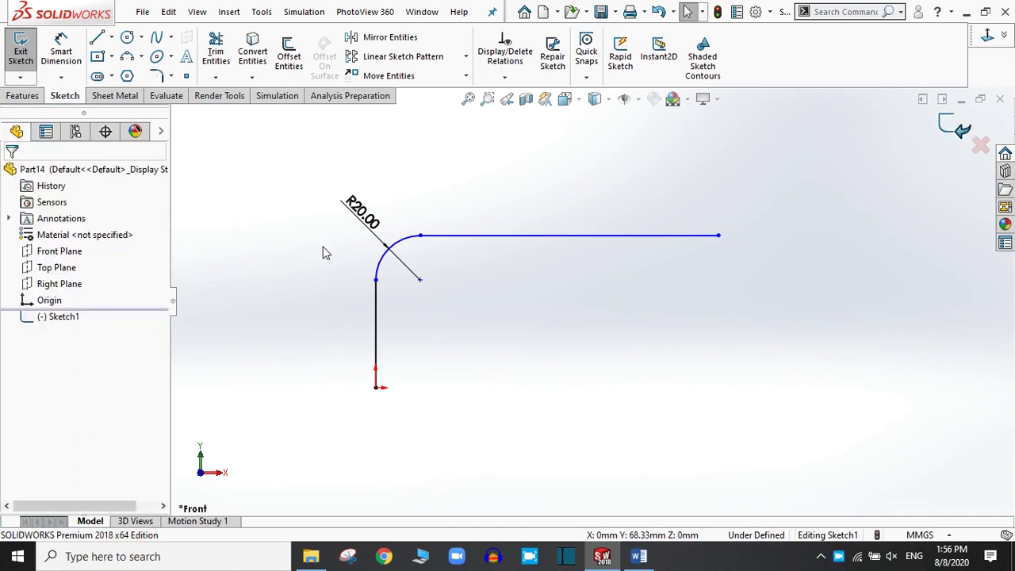
- Create a reference plane through the lower endpoint of the vertical line and perpendicular to that line
click(23, 96)
click(595, 77)
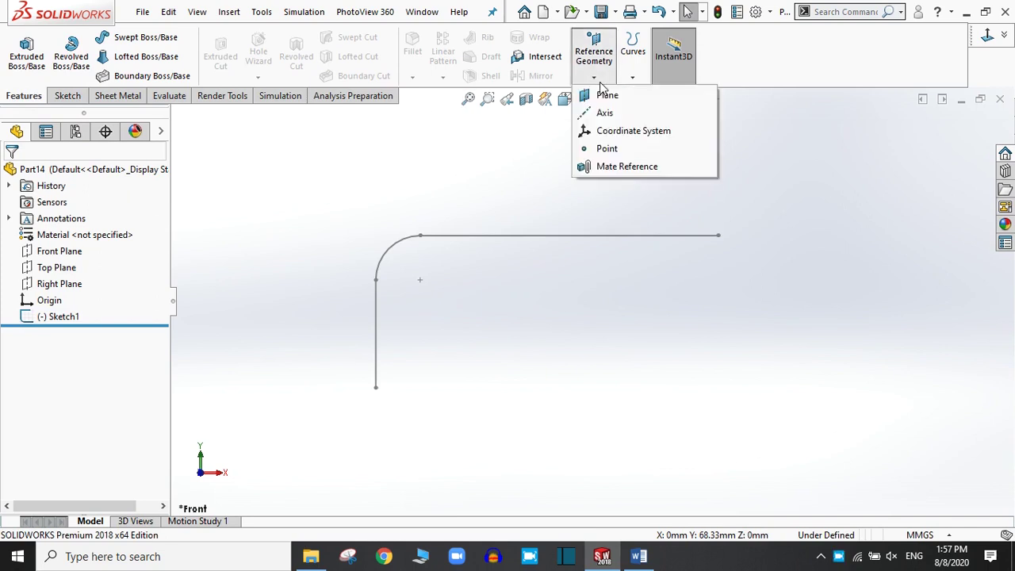
click(603, 96)
click(376, 388)
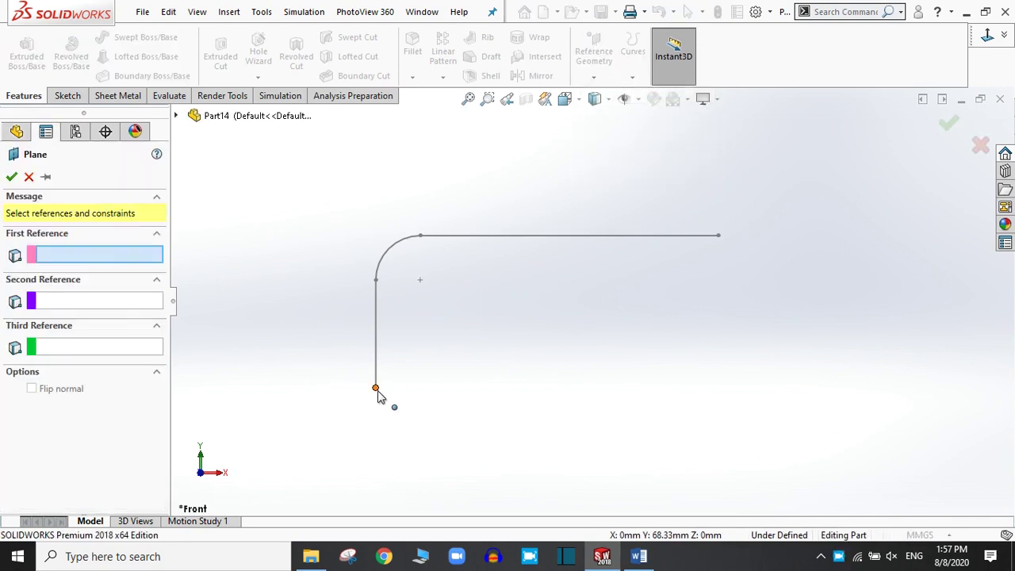
click(377, 349)
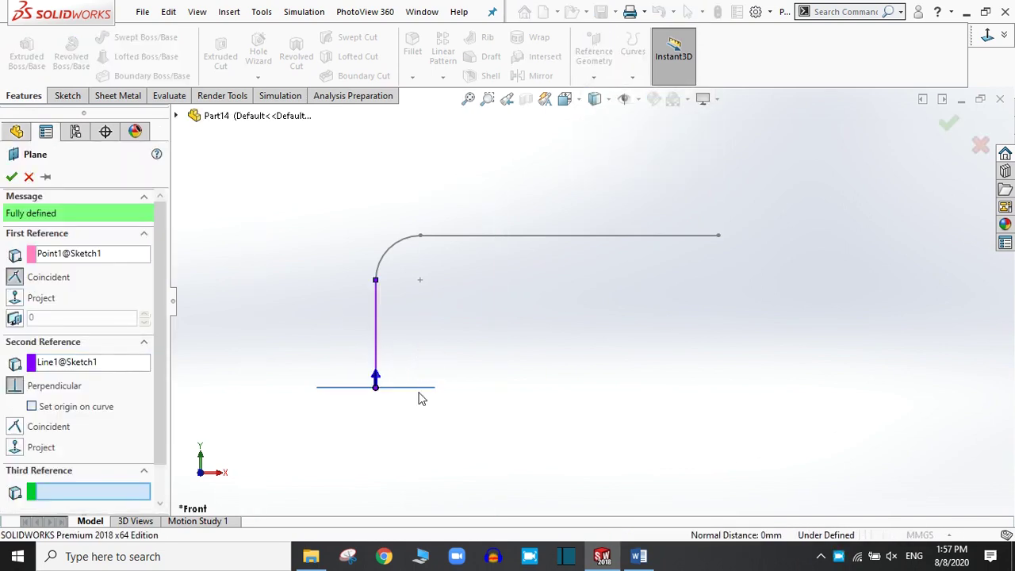
middle_drag(419, 347, 475, 337)
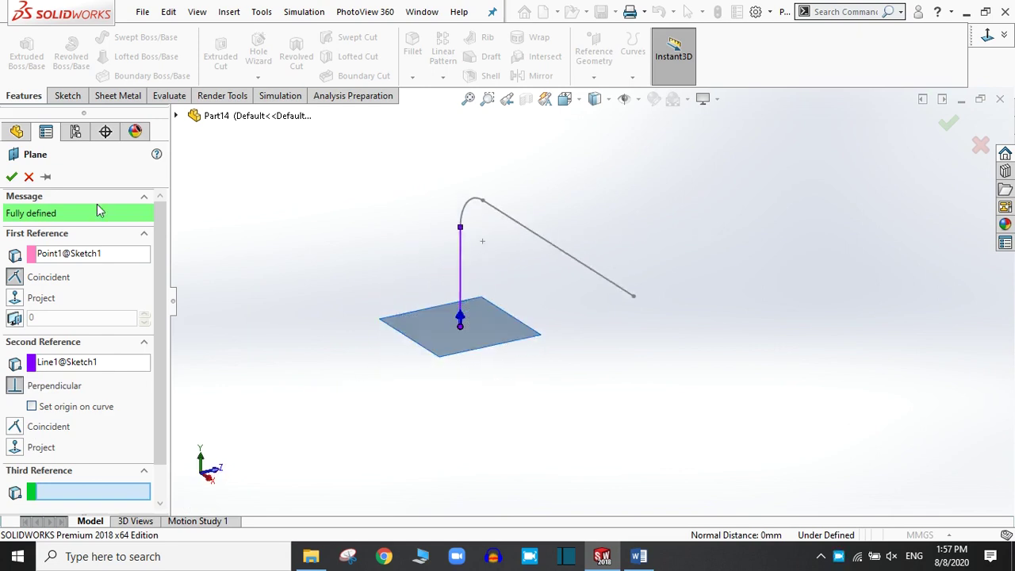
click(12, 178)
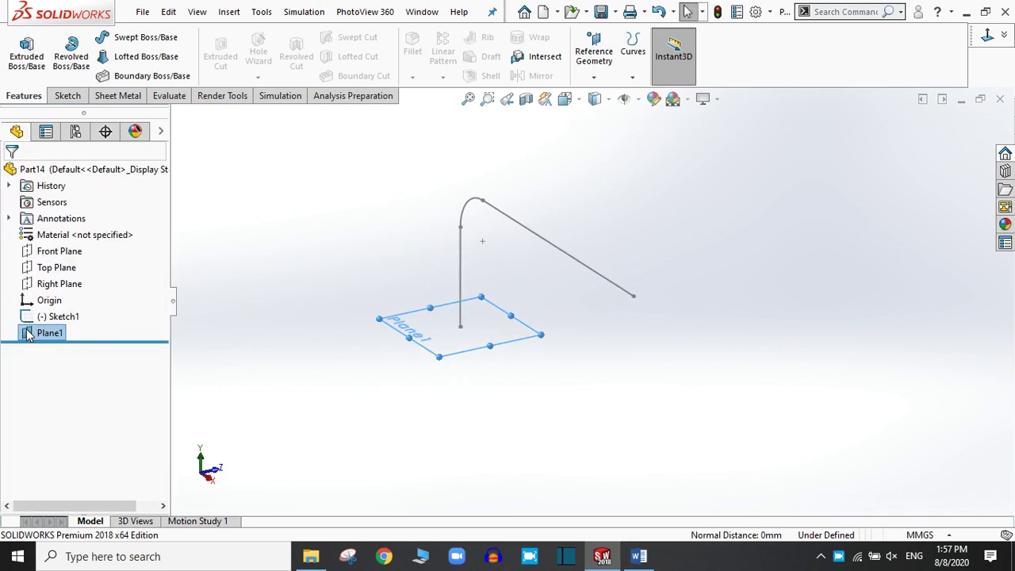
- Sketch a center rectangle about 29 by 26 mm from the origin on the new plane, exit the sketch and hide the plane
click(45, 327)
click(39, 306)
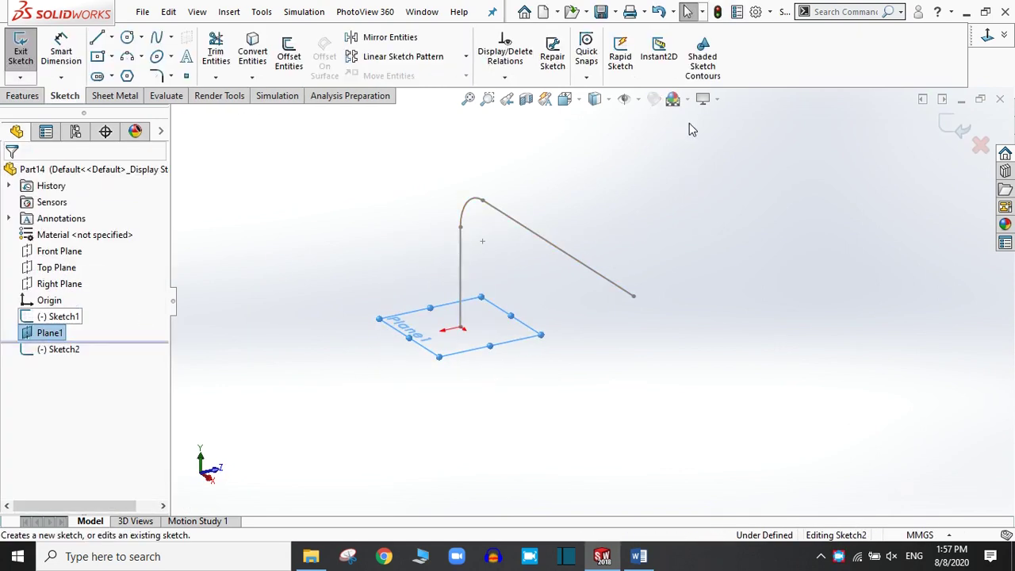
click(986, 39)
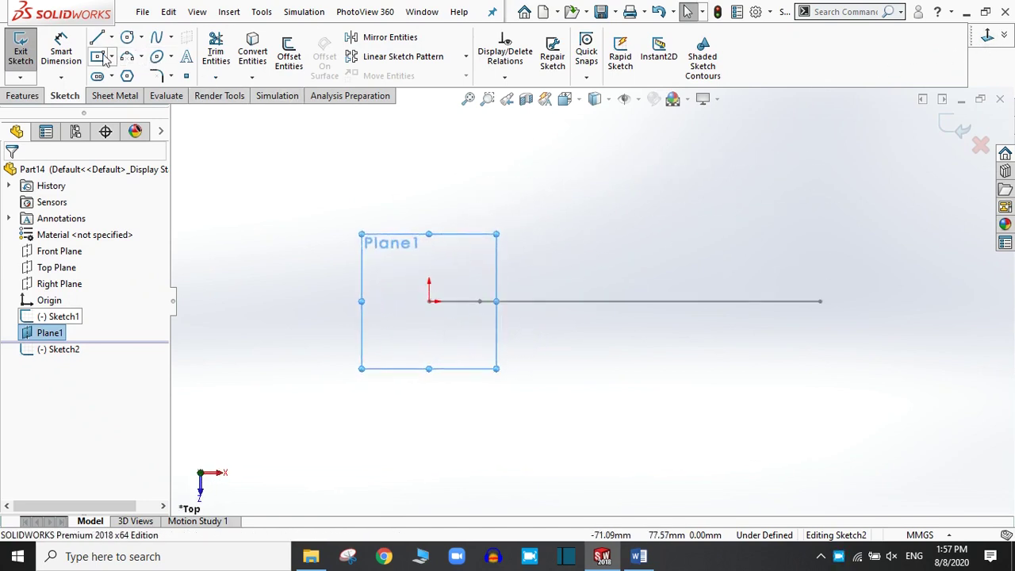
click(428, 300)
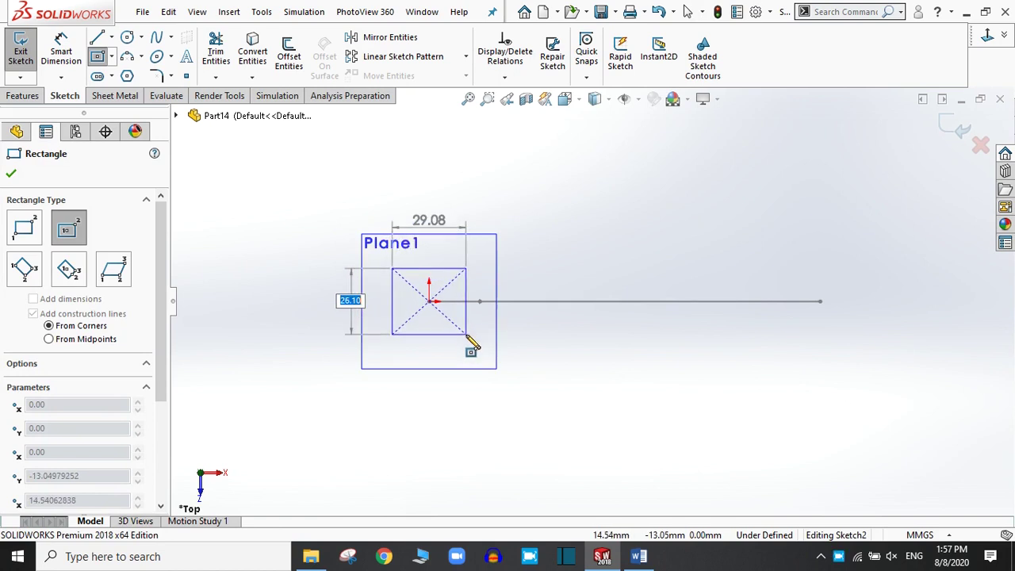
click(466, 334)
right_click(467, 335)
click(512, 349)
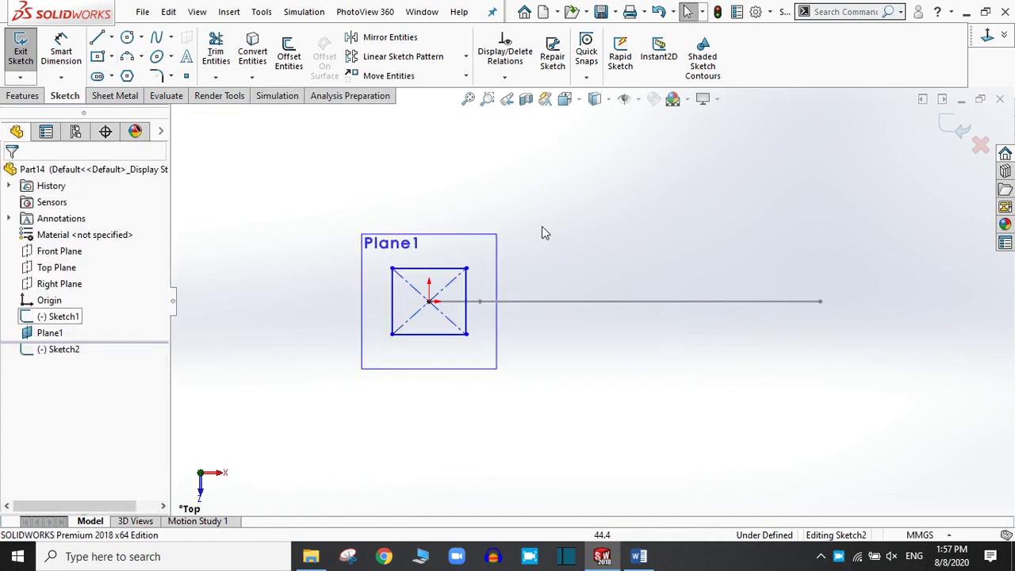
click(956, 124)
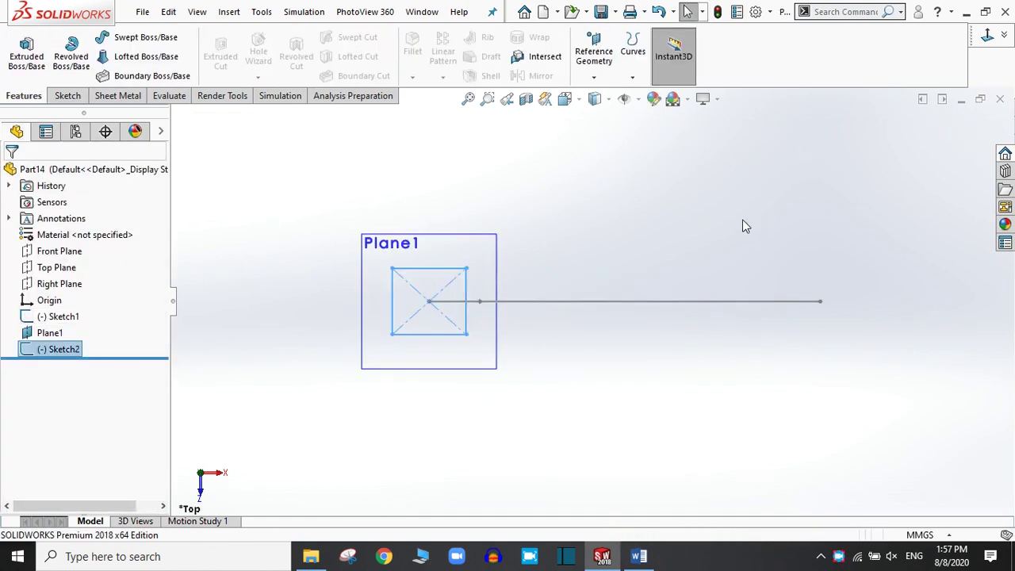
click(49, 334)
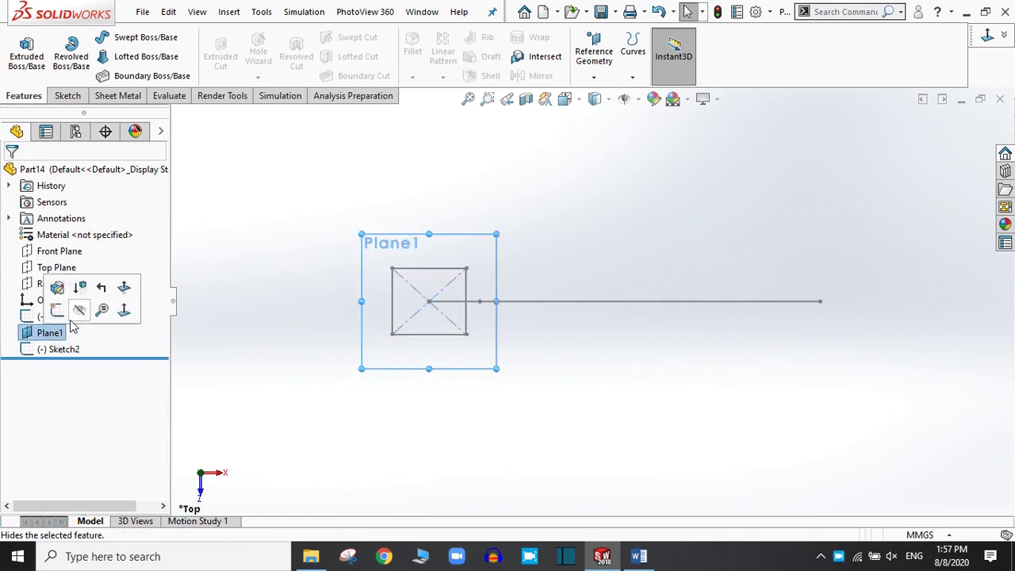
click(76, 318)
- Create a reference plane through the free endpoint of the horizontal line and perpendicular to that line
middle_drag(517, 249, 494, 288)
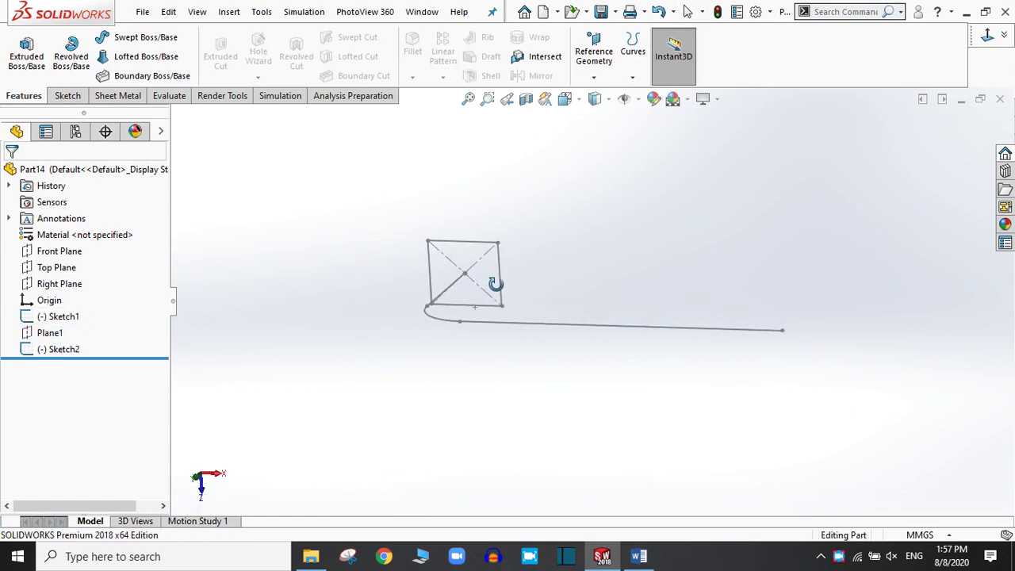
click(594, 77)
click(601, 96)
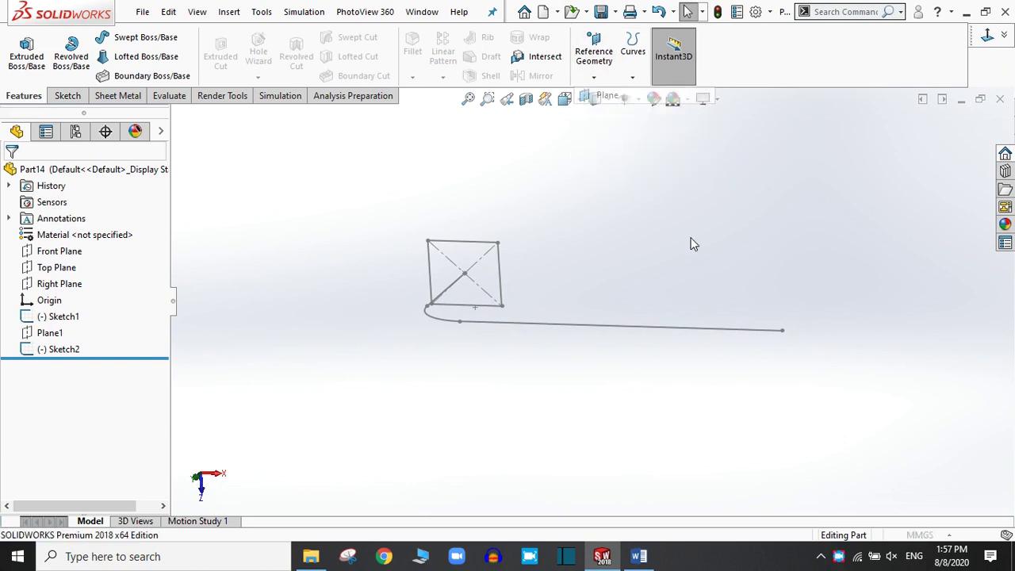
click(782, 333)
click(766, 329)
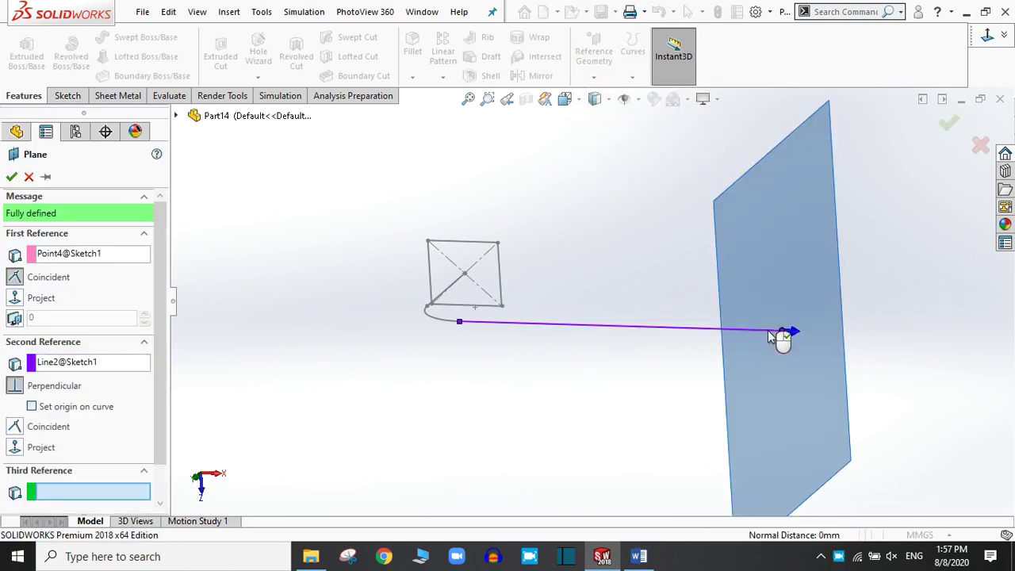
click(11, 177)
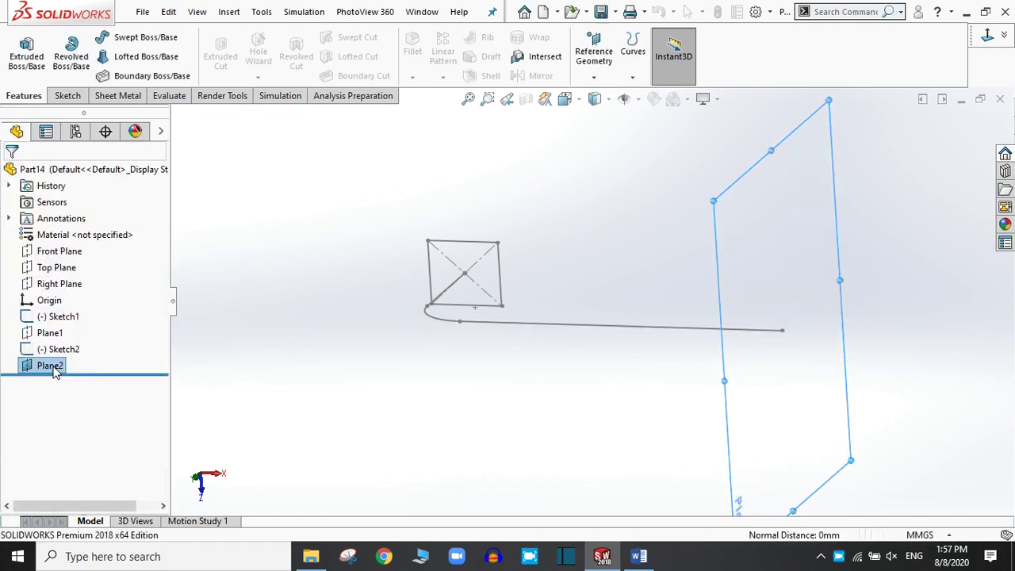
- Sketch a center rectangle around the path's endpoint on the new plane, exit the sketch and hide the plane
click(50, 366)
click(57, 345)
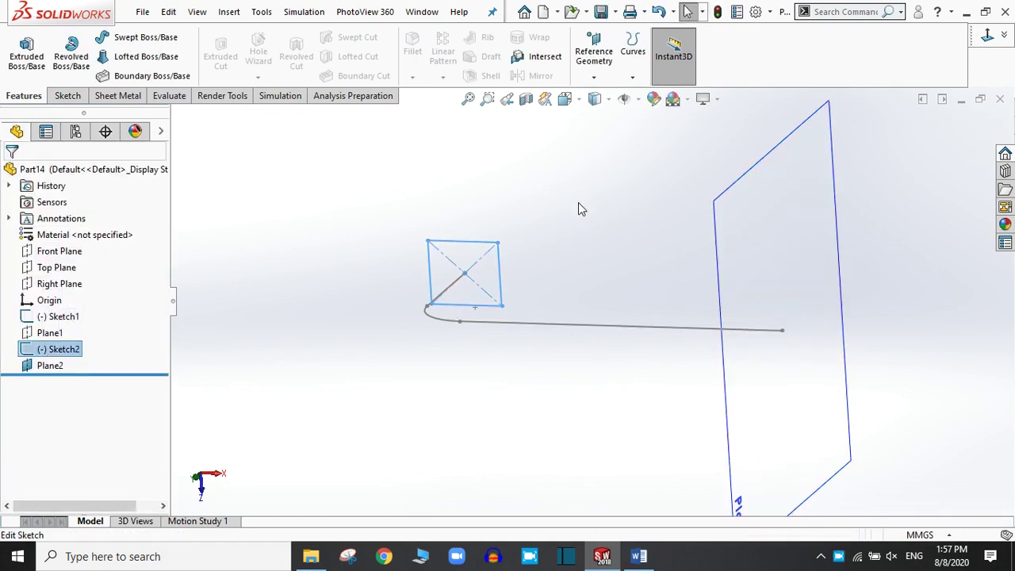
click(49, 365)
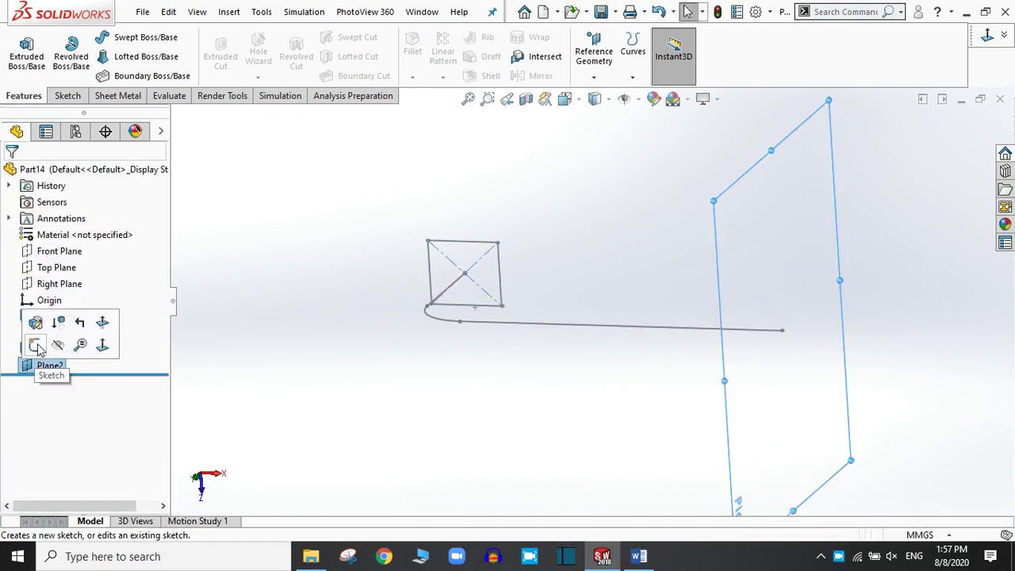
click(40, 346)
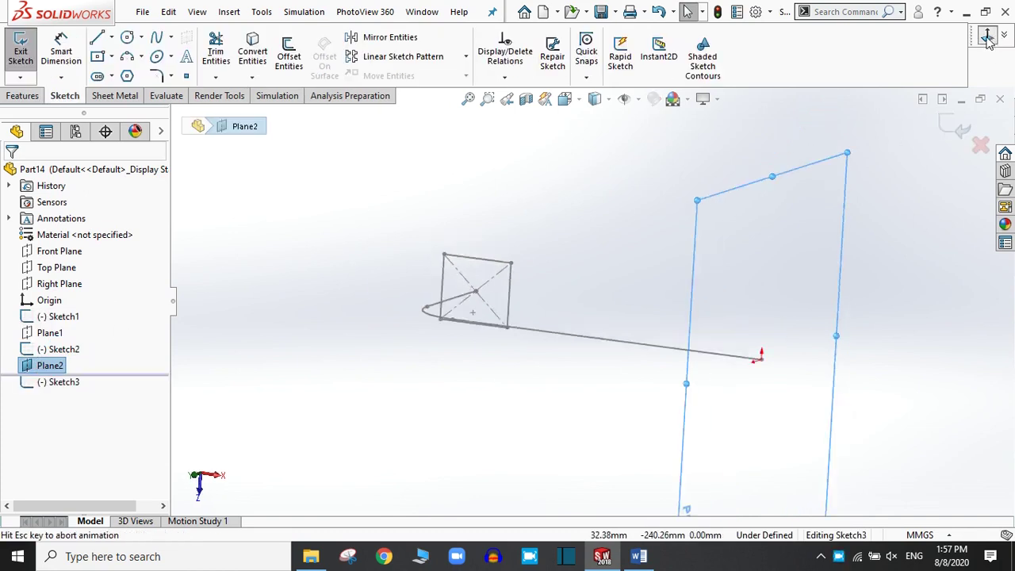
click(96, 57)
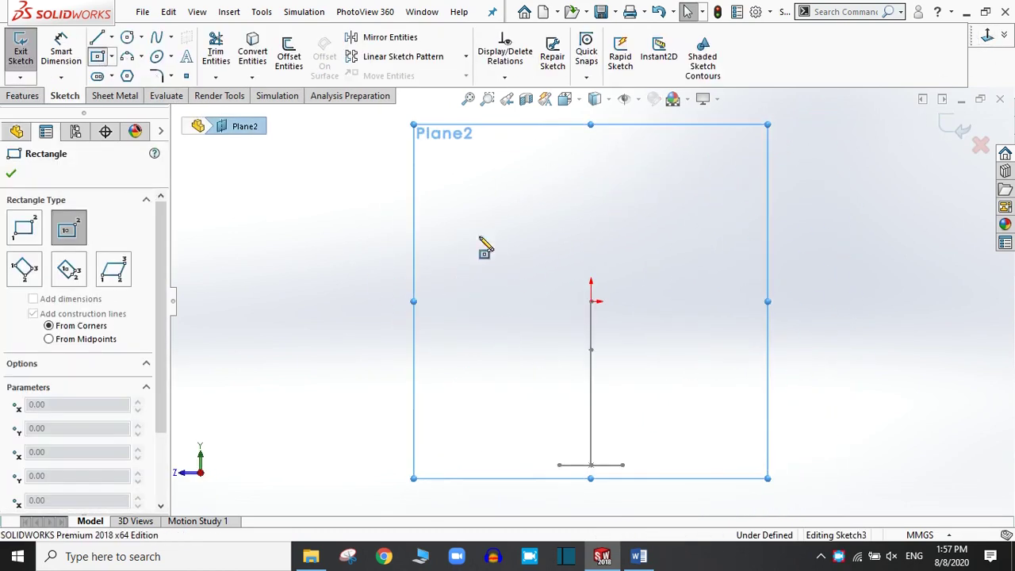
click(591, 302)
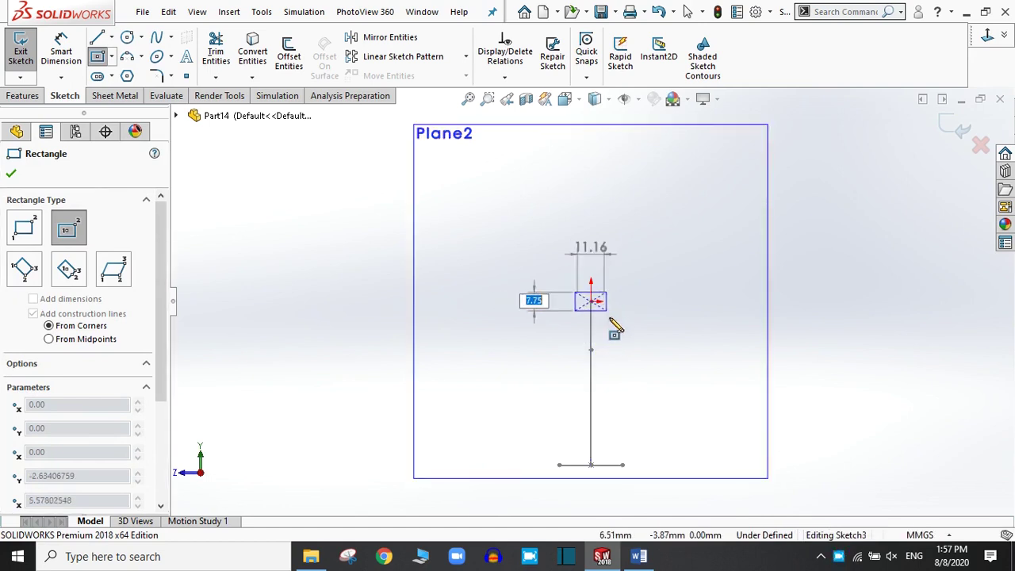
click(641, 343)
right_click(644, 344)
click(674, 344)
key(z)
middle_drag(738, 294, 820, 297)
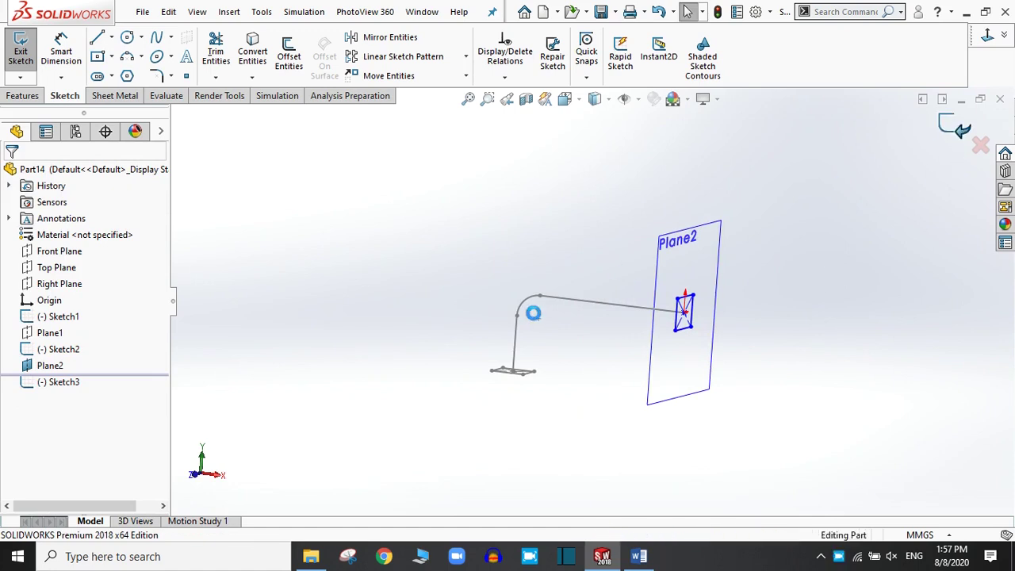
click(46, 368)
click(87, 347)
- Create a lofted boss between the two rectangle profiles, using the filleted L-shaped path sketch as the centerline
scroll(686, 334, down, 3)
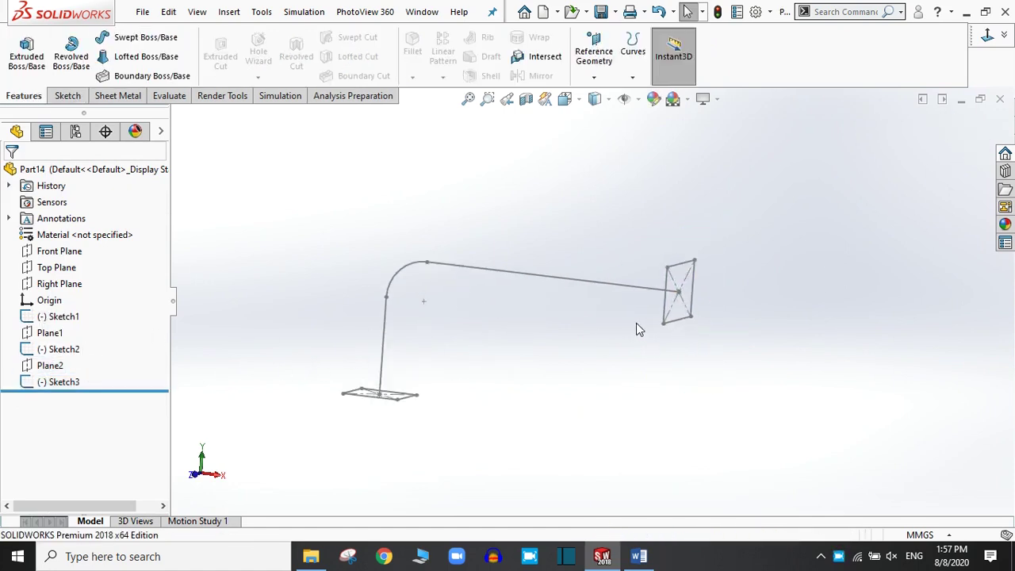
scroll(442, 266, up, 3)
mouse_move(496, 299)
middle_down()
mouse_move(555, 345)
mouse_move(567, 379)
mouse_move(544, 379)
middle_up()
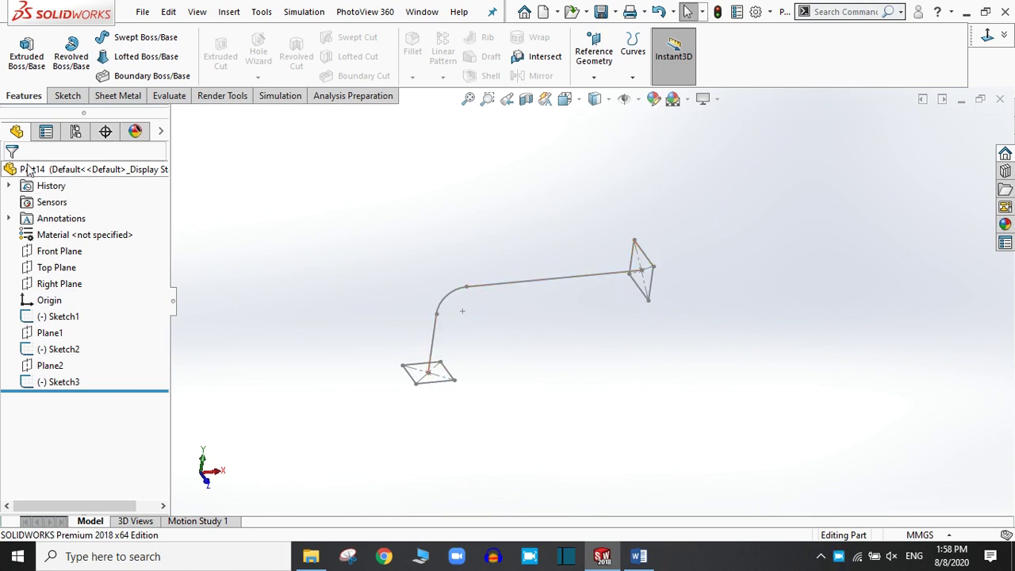
click(127, 62)
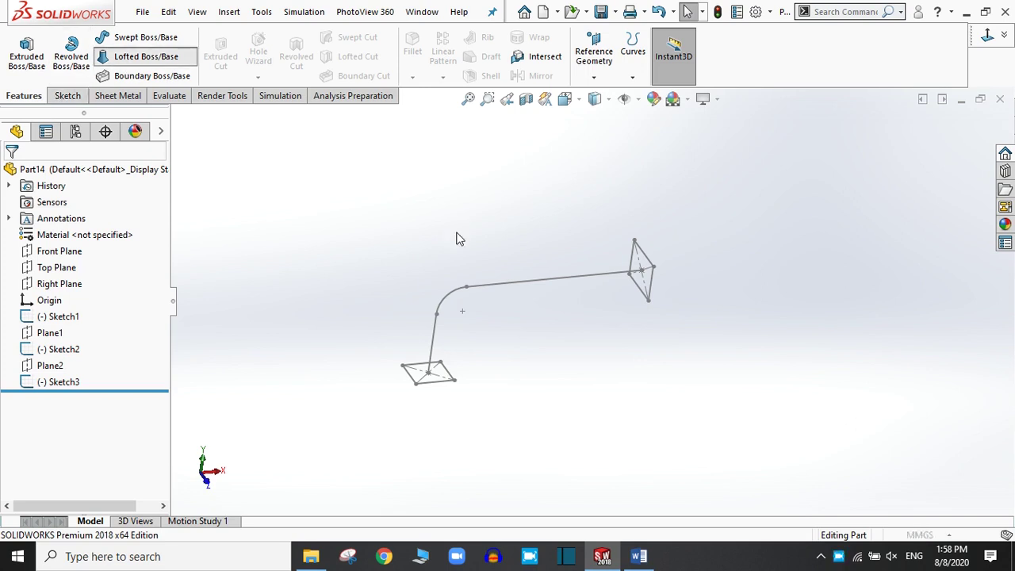
click(415, 385)
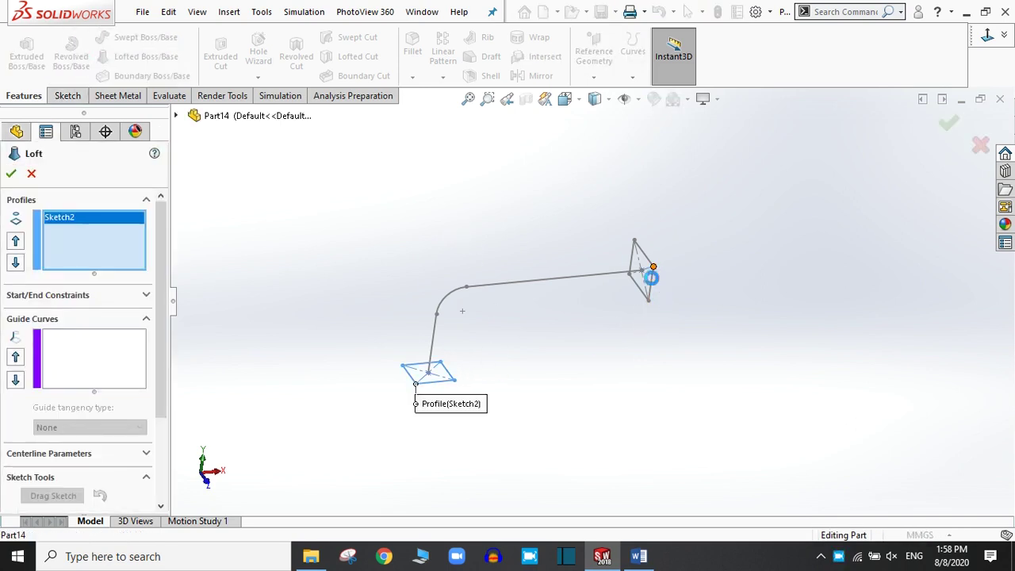
click(652, 269)
middle_drag(580, 334, 466, 334)
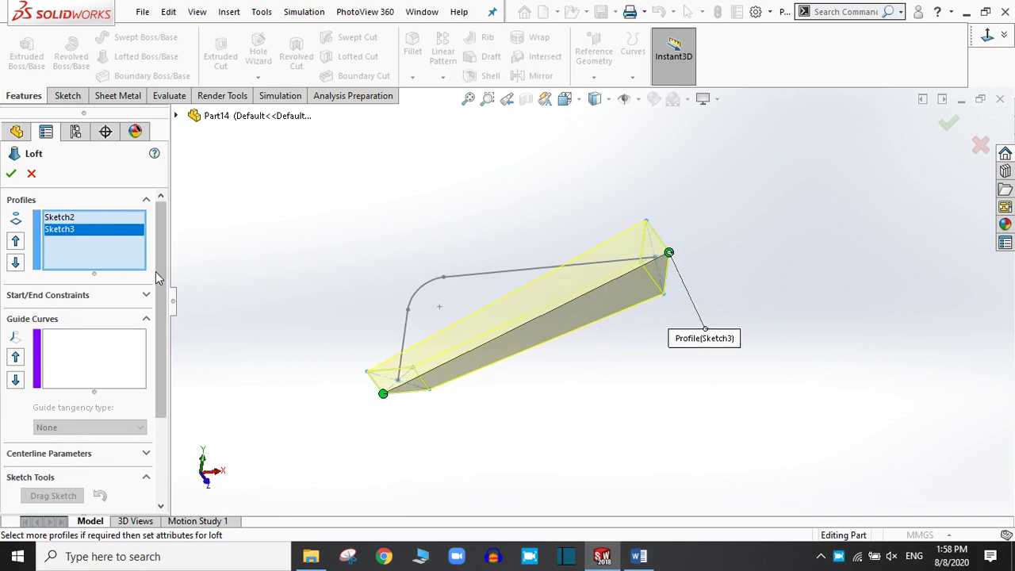
scroll(66, 349, down, 3)
click(50, 349)
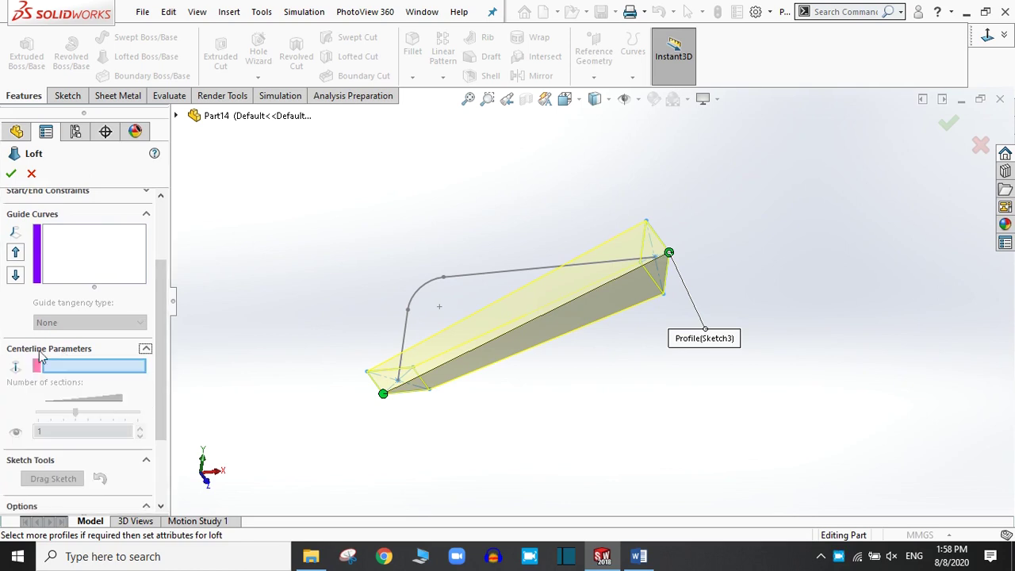
click(415, 302)
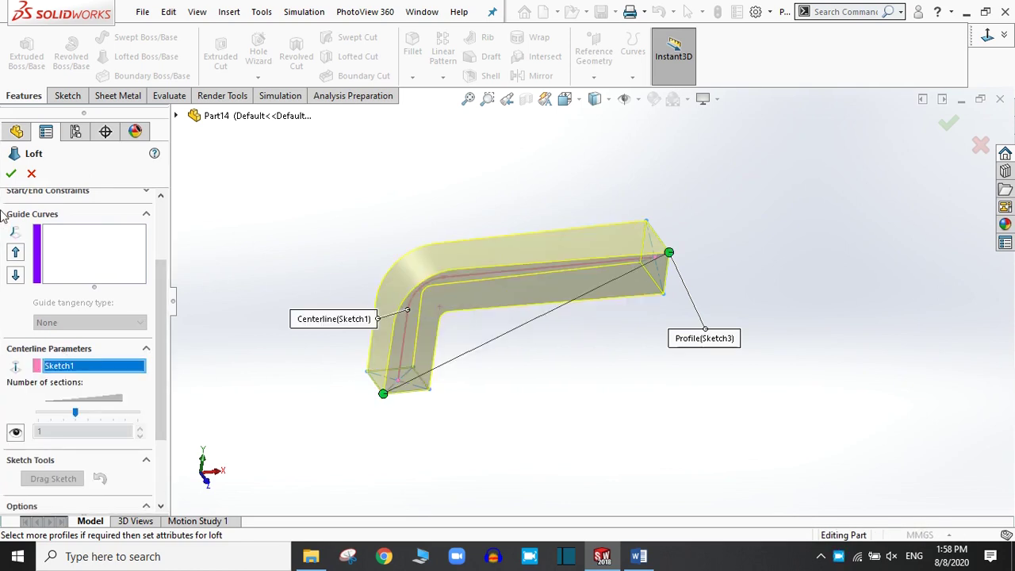
click(11, 175)
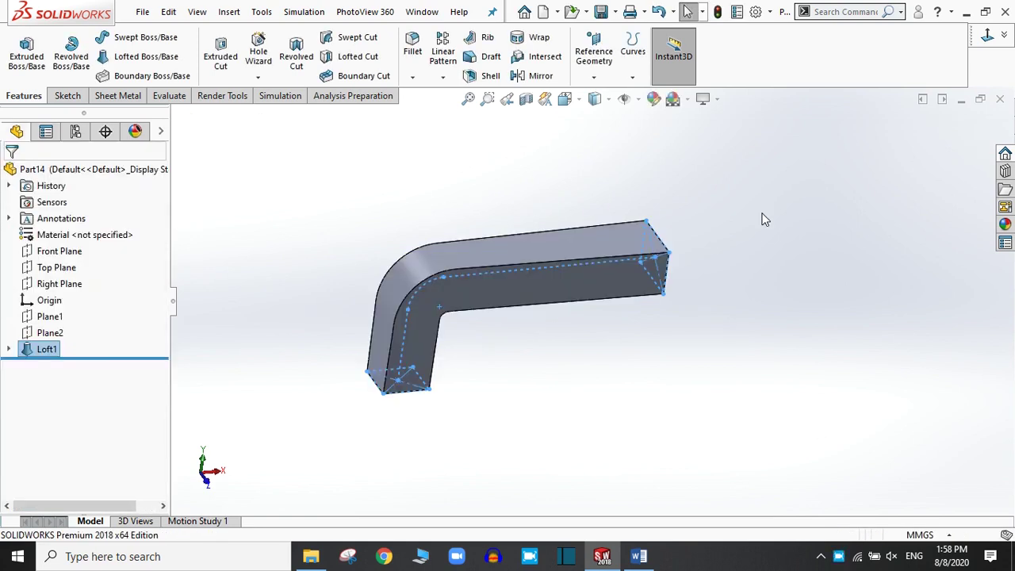
- Apply the Plain White scene, inspect the lofted bend from different angles, and undo the loft
click(687, 99)
click(866, 138)
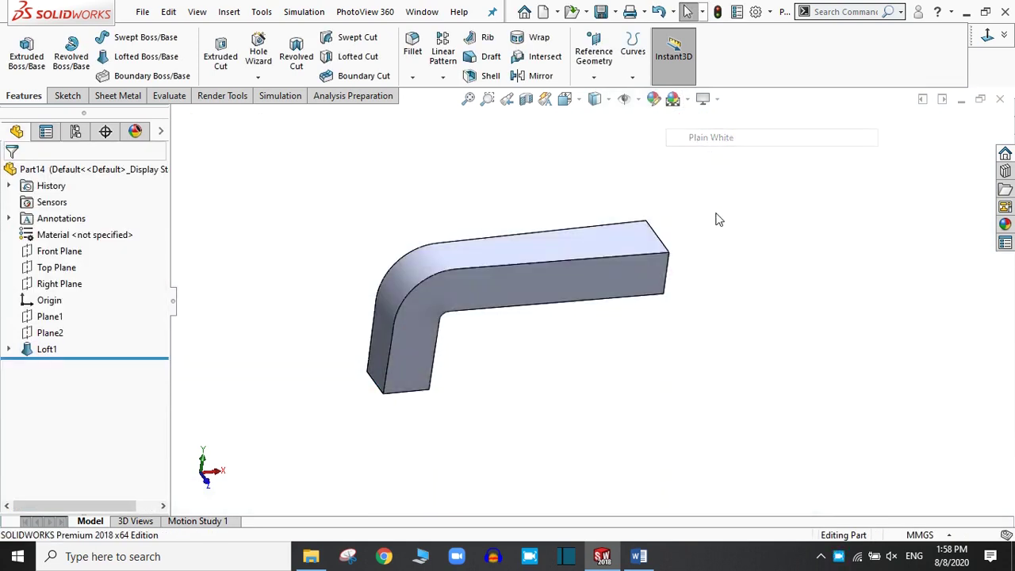
scroll(555, 273, up, 3)
scroll(603, 318, down, 4)
scroll(642, 357, up, 2)
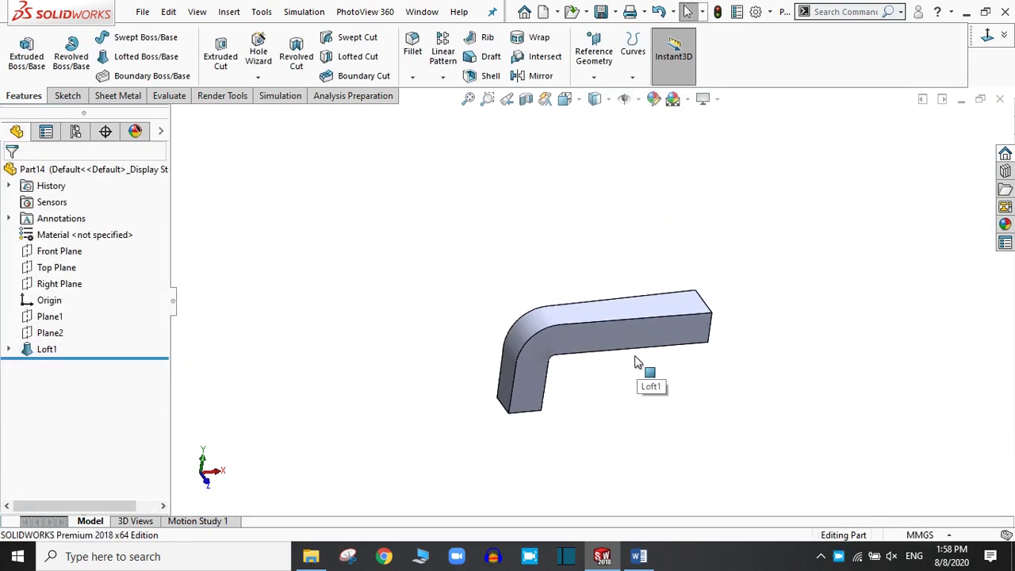
scroll(626, 337, down, 2)
middle_drag(636, 342, 563, 300)
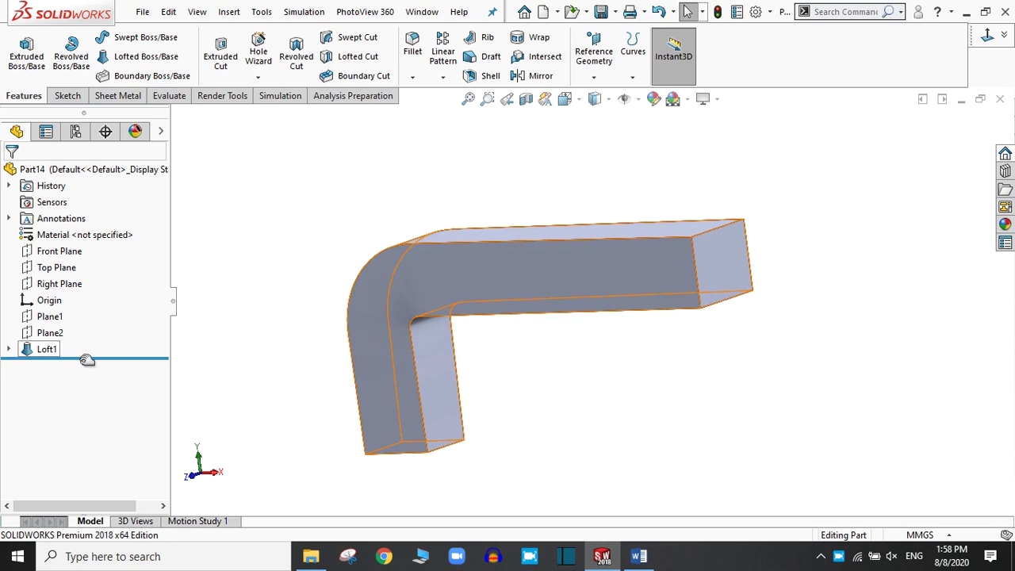
key(ctrl+z)
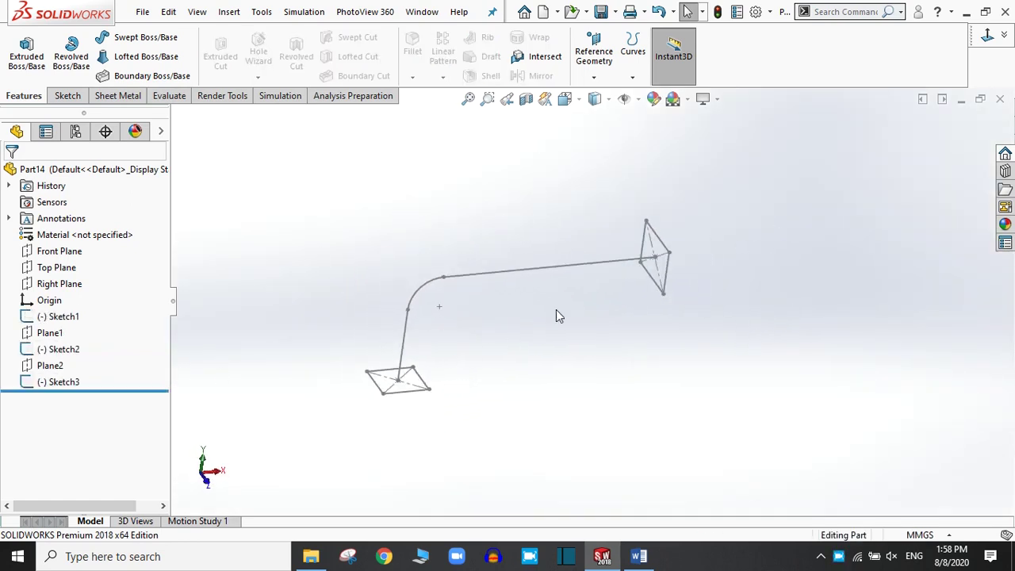
- On the Front Plane, sketch a four-point spline around the outside of the bend, joining the outer edges of both rectangle profiles
click(54, 253)
click(125, 233)
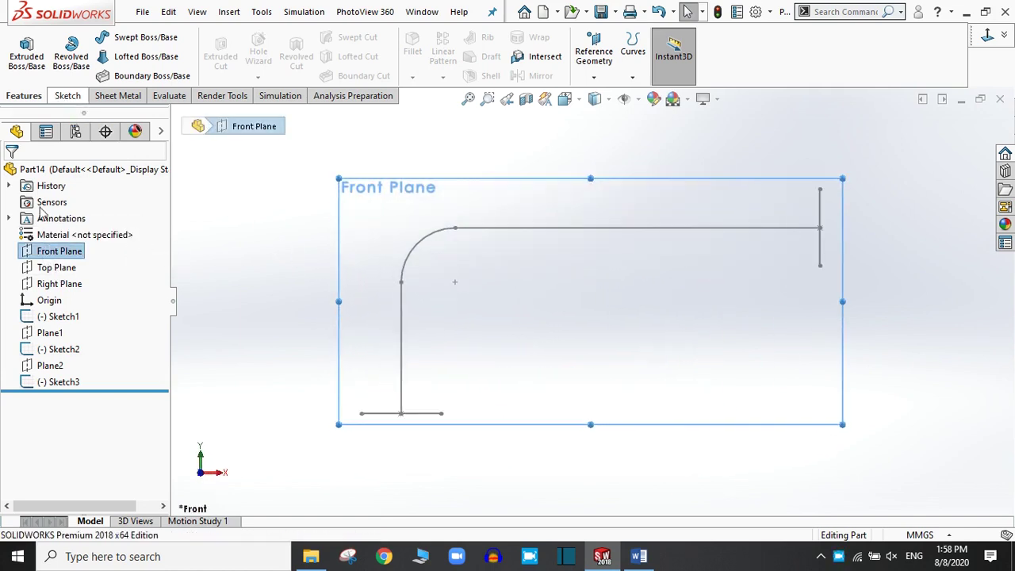
click(24, 254)
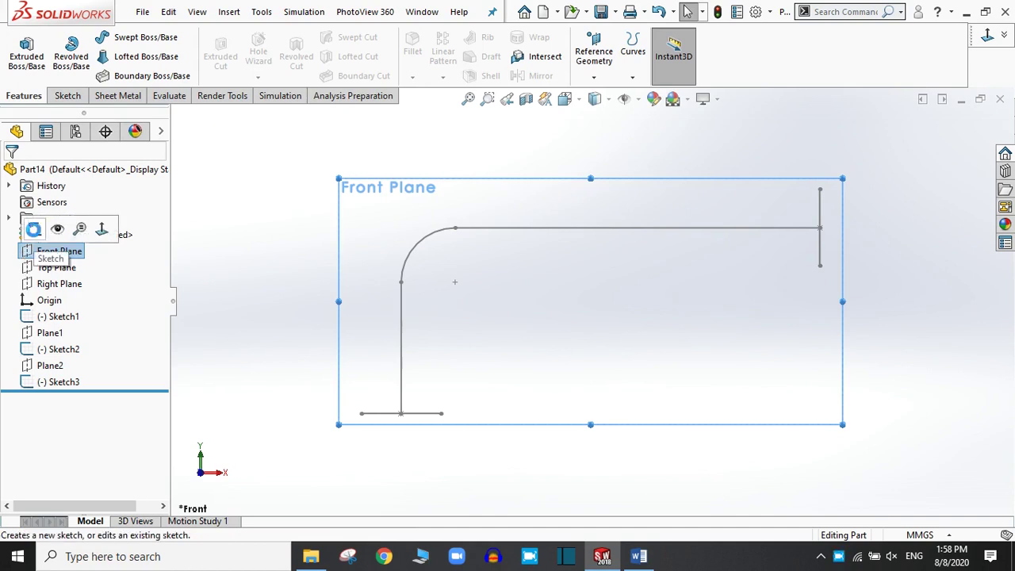
click(30, 228)
click(156, 40)
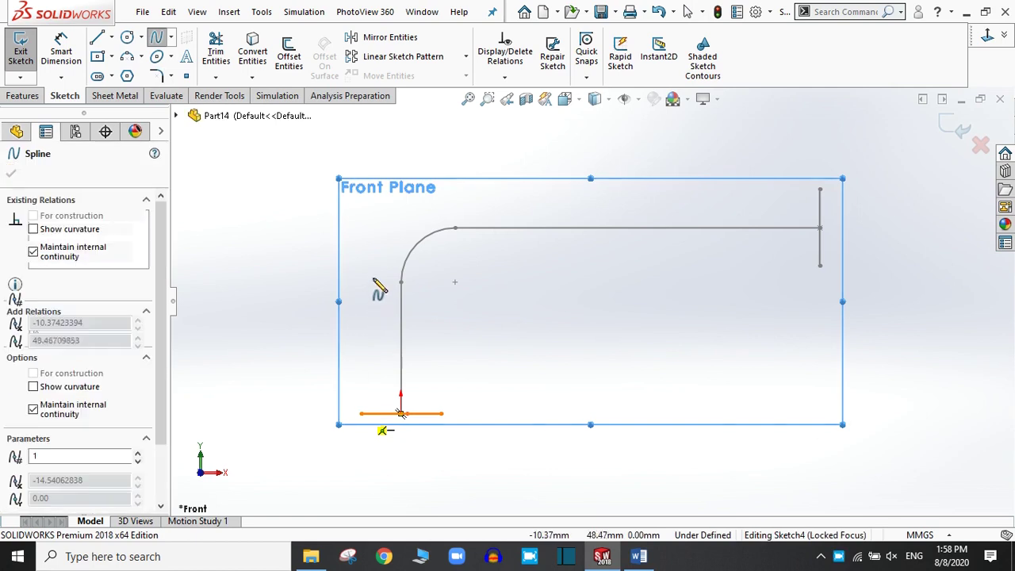
click(361, 244)
click(476, 185)
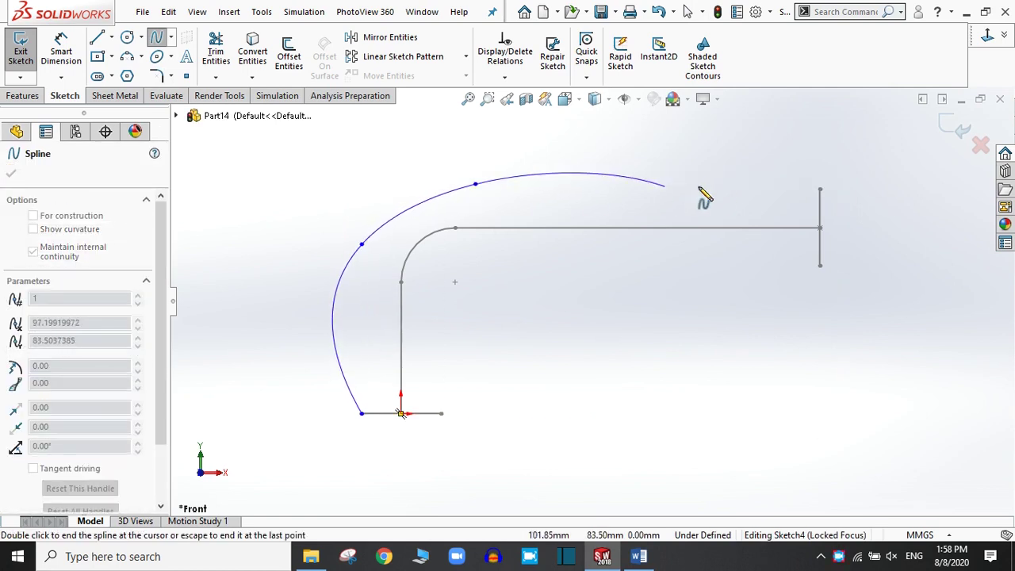
right_click(822, 191)
click(841, 197)
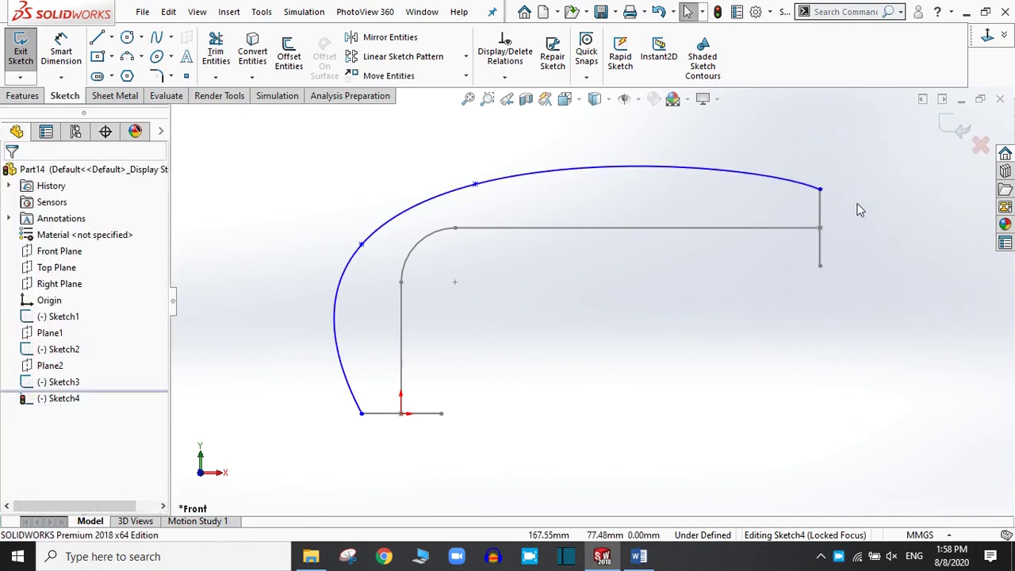
- Add a five-point spline along the inside of the bend, joining the inner edges of both rectangles, and exit the sketch
scroll(825, 193, down, 5)
scroll(580, 301, up, 5)
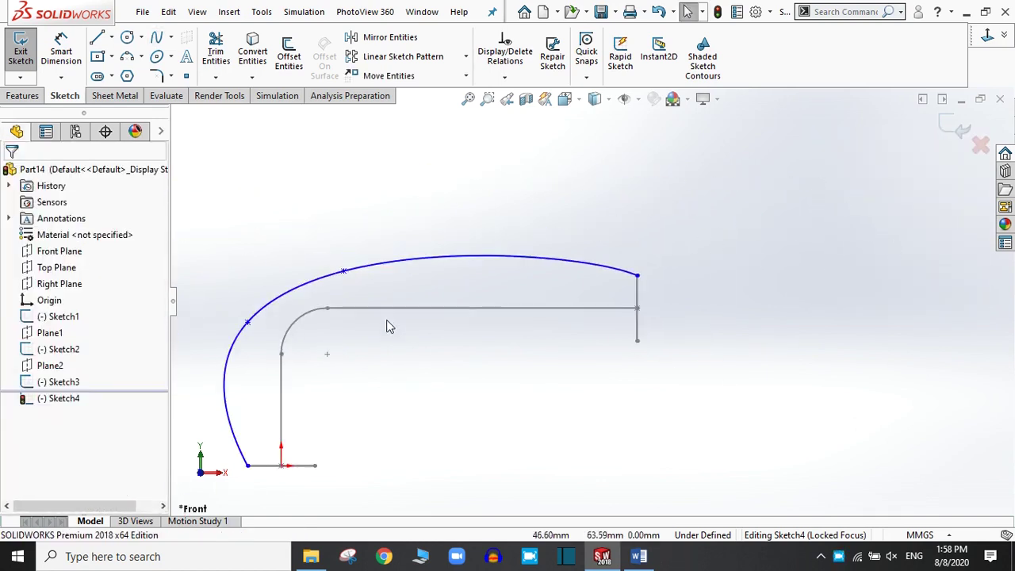
click(157, 37)
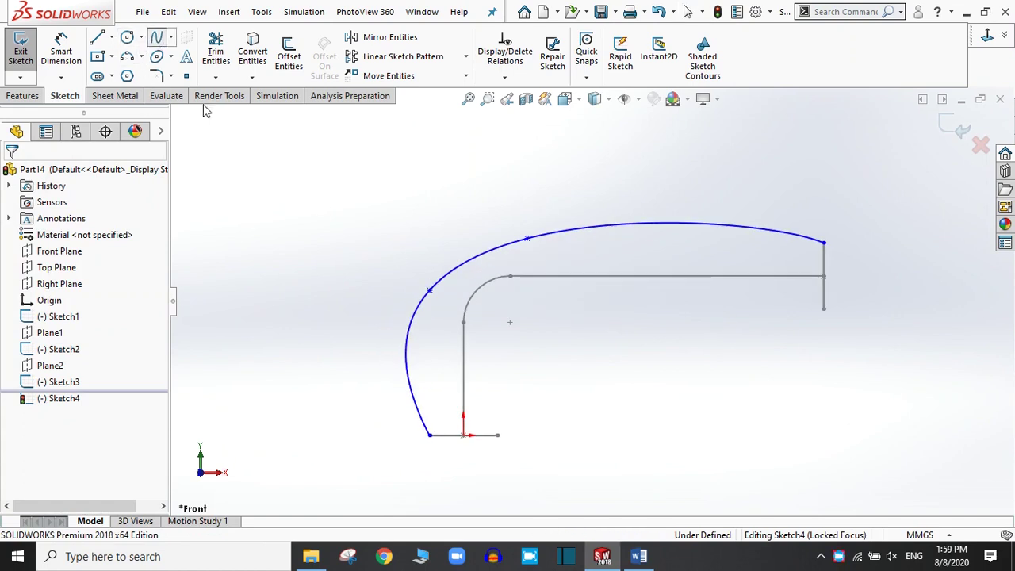
click(498, 436)
click(505, 347)
click(559, 308)
click(719, 314)
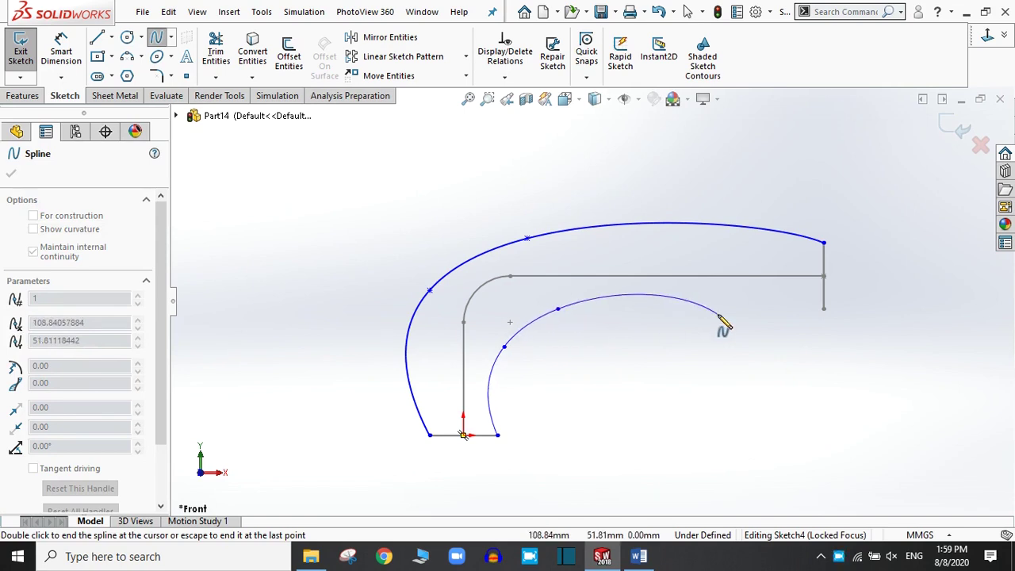
right_click(825, 311)
click(847, 320)
scroll(594, 295, up, 2)
scroll(651, 300, down, 2)
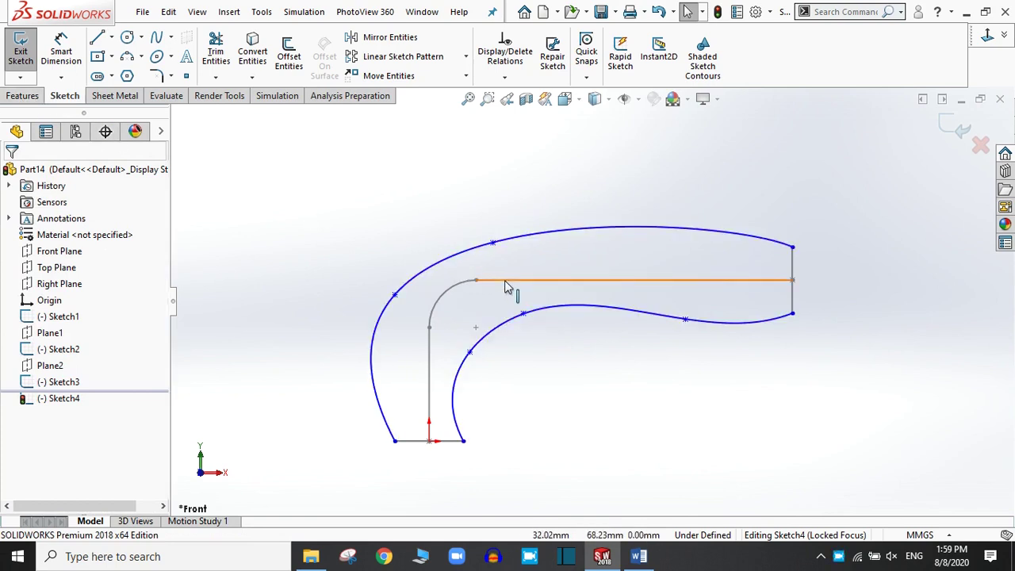
mouse_move(793, 329)
middle_down()
mouse_move(806, 330)
mouse_move(807, 305)
middle_up()
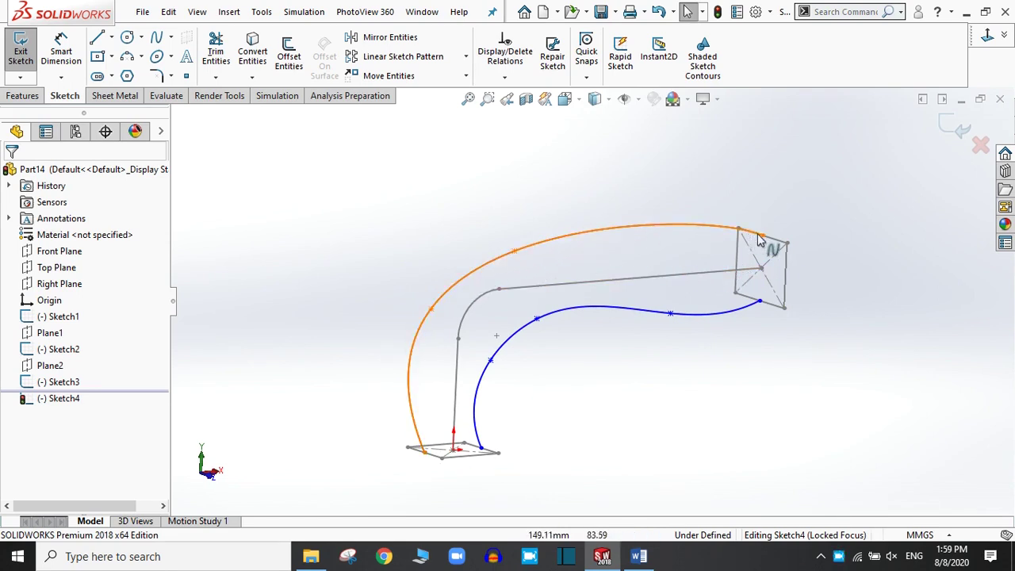
click(22, 96)
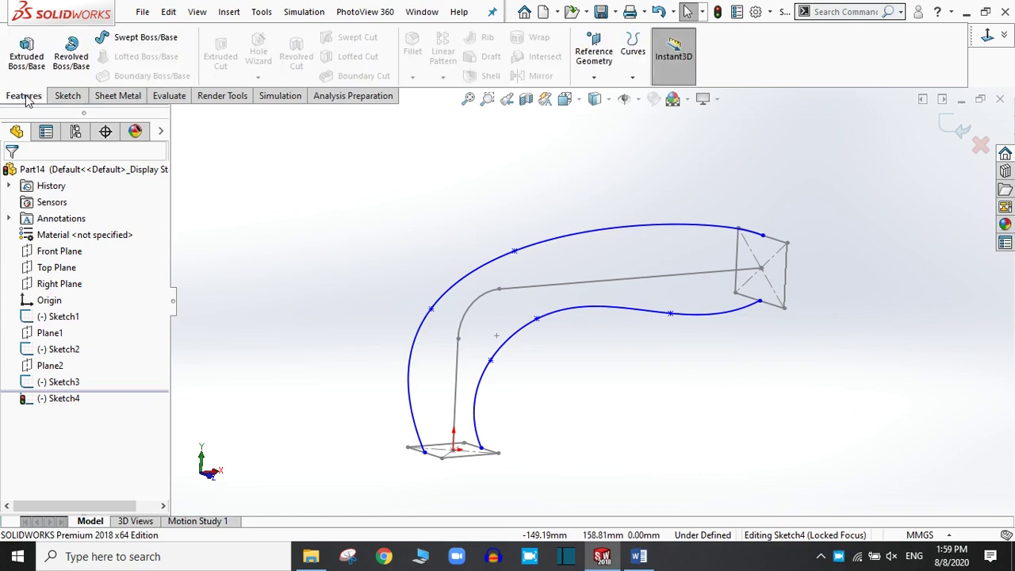
click(952, 127)
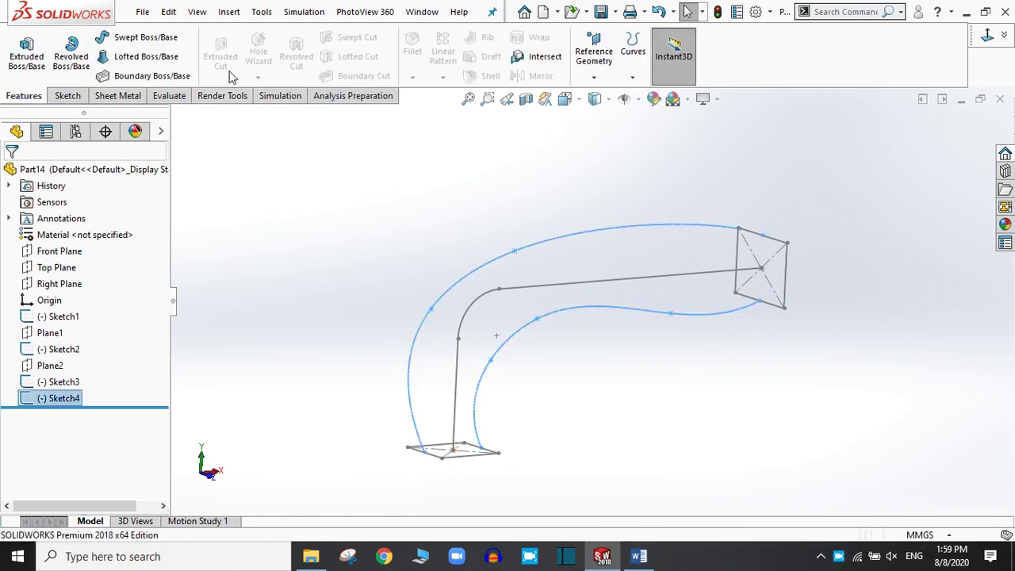
- Set up a lofted boss between the two rectangle profiles, using the inner and outer splines as guide curves
click(129, 57)
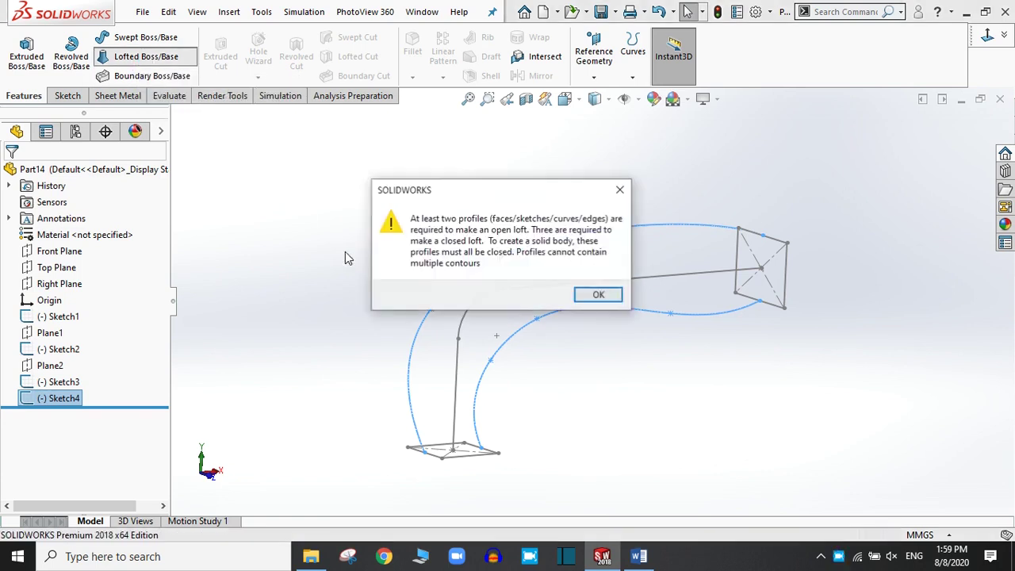
click(599, 295)
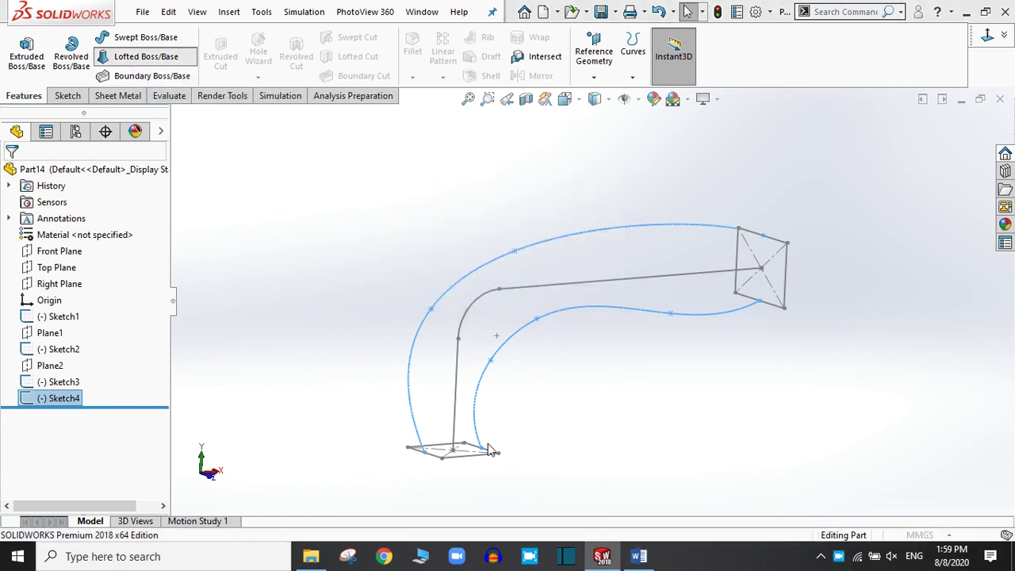
click(443, 460)
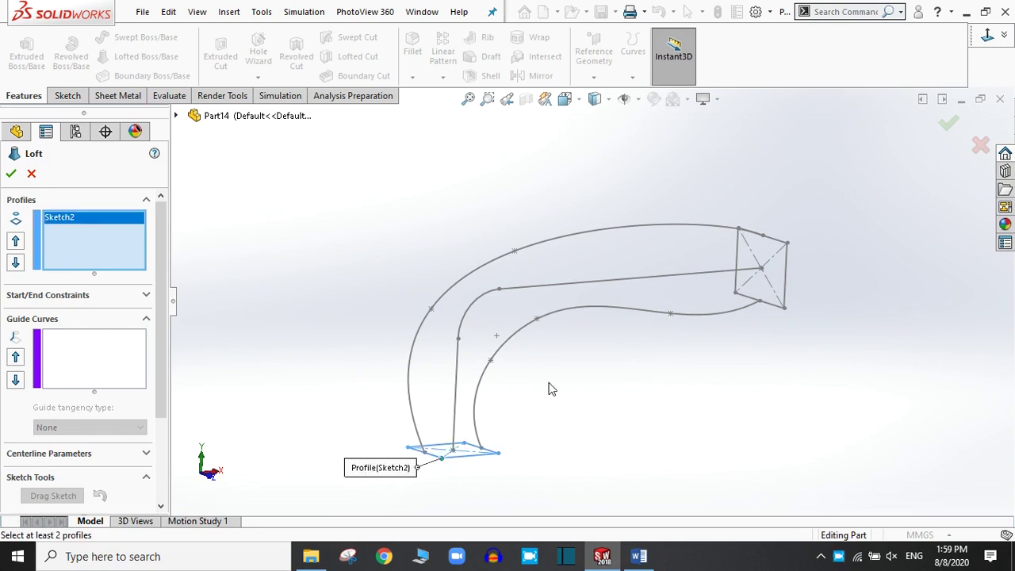
click(788, 244)
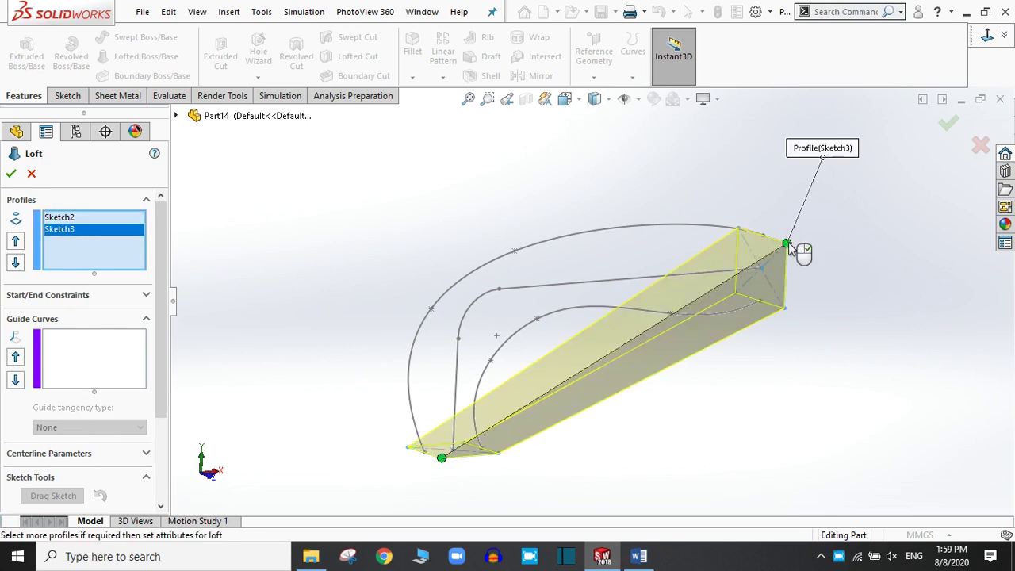
mouse_move(599, 295)
middle_down()
mouse_move(555, 278)
mouse_move(571, 278)
mouse_move(559, 296)
middle_up()
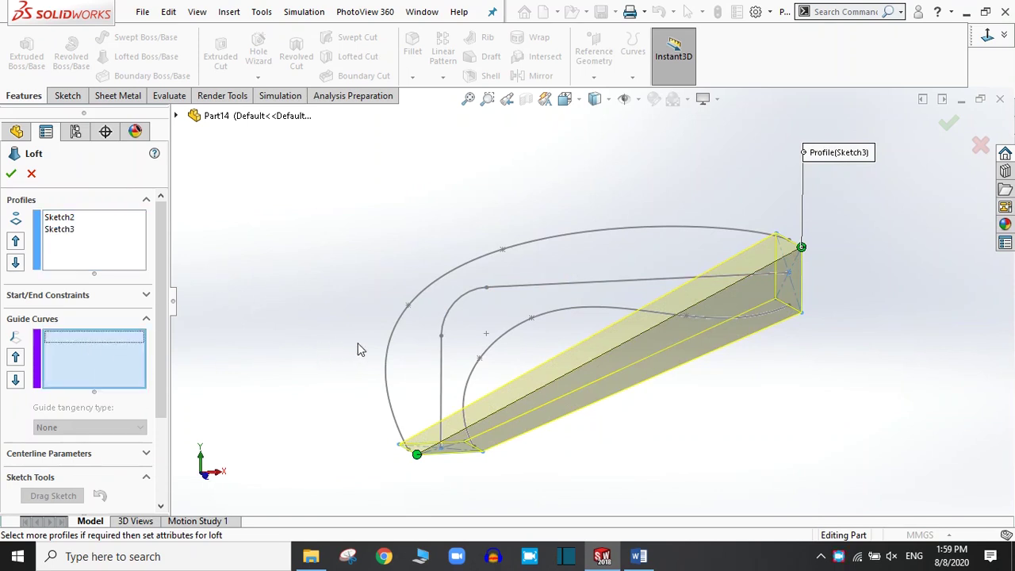
click(489, 348)
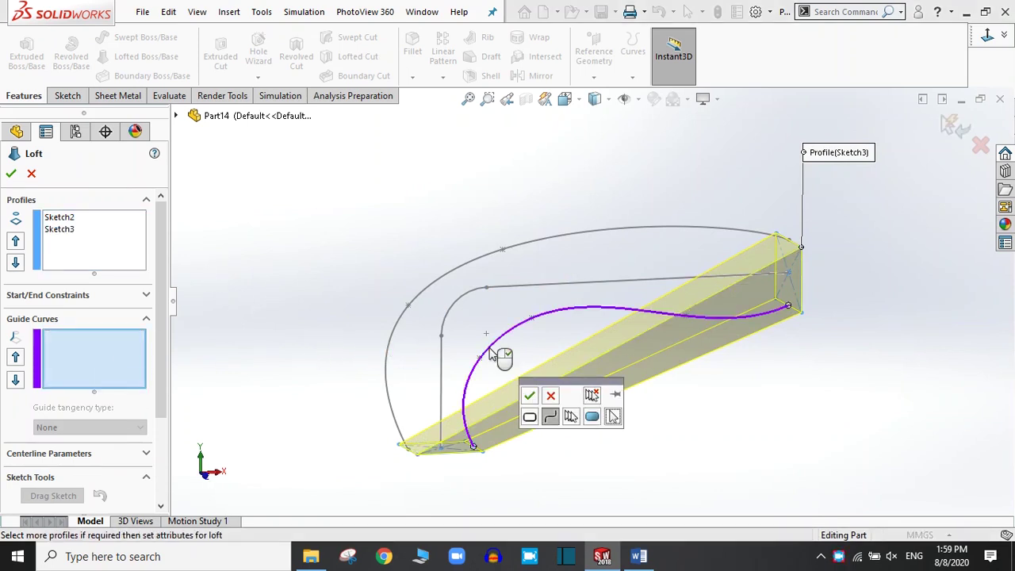
click(529, 395)
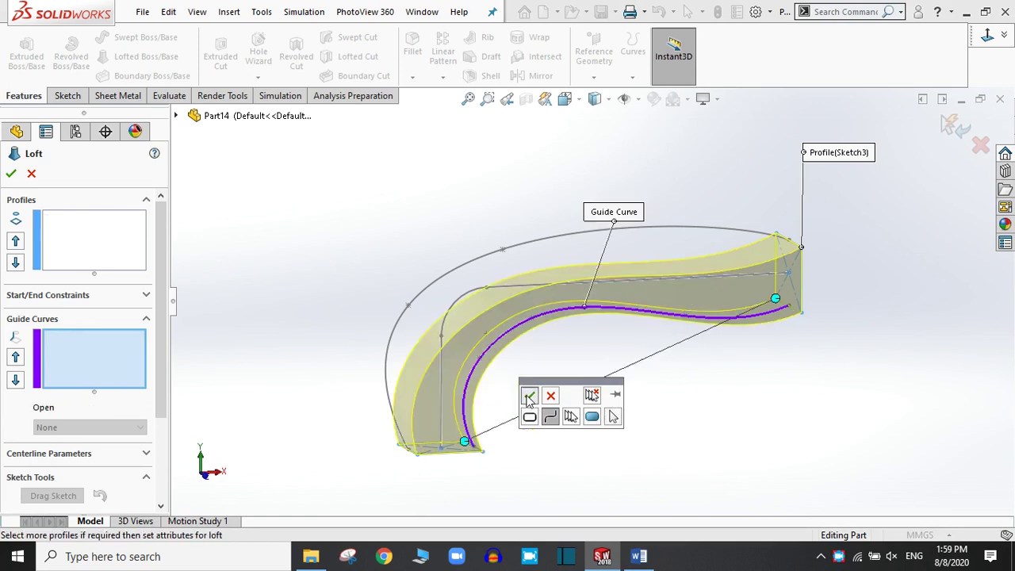
click(399, 319)
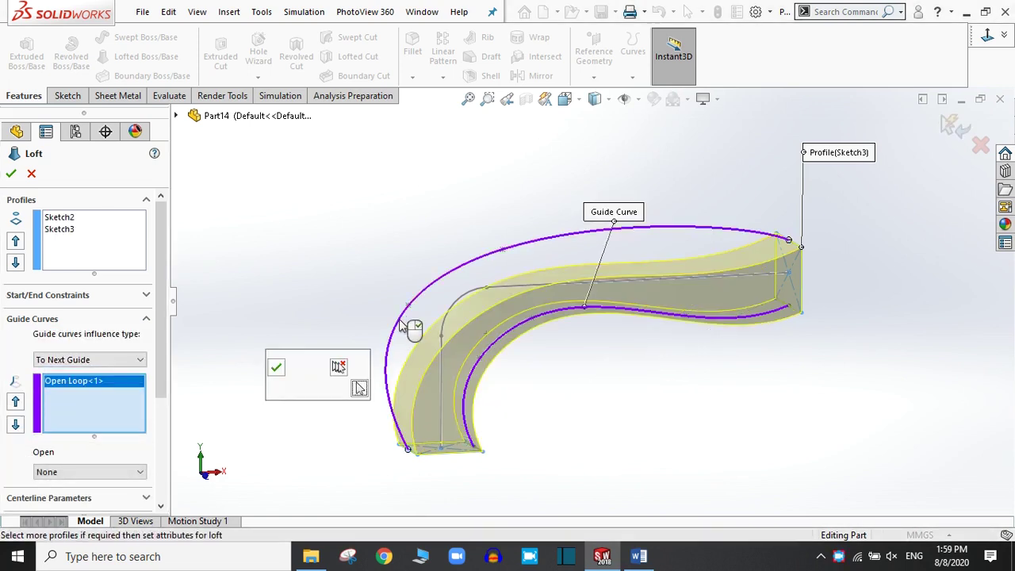
click(275, 367)
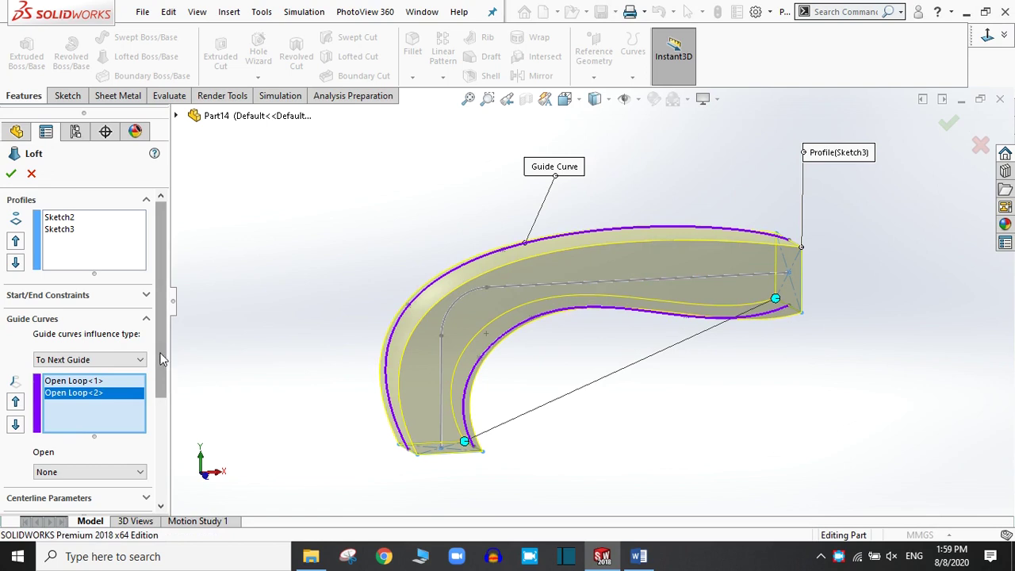
- Add the filleted L-shaped path sketch as the loft's centerline and create the loft
drag(157, 348, 157, 401)
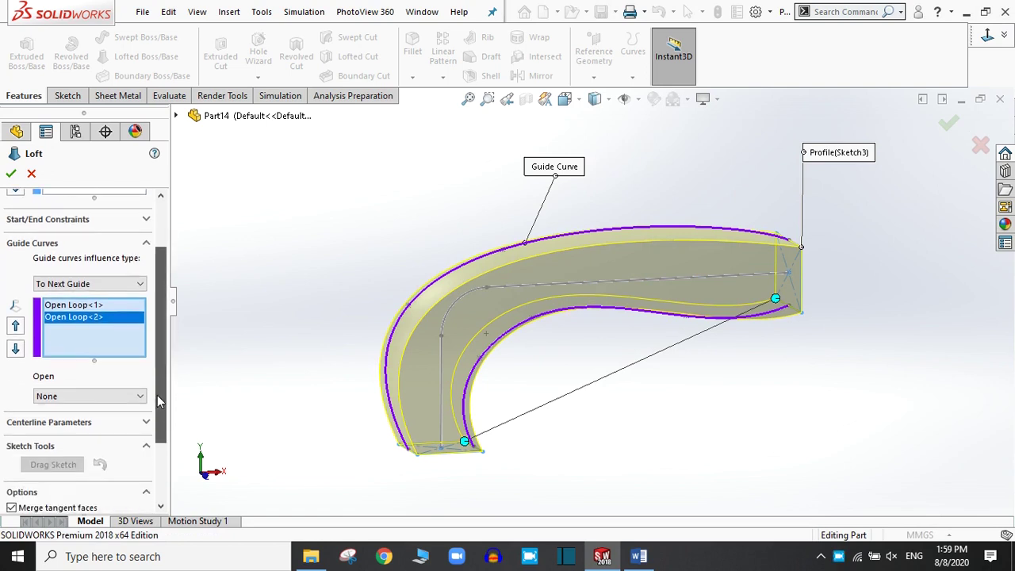
click(59, 422)
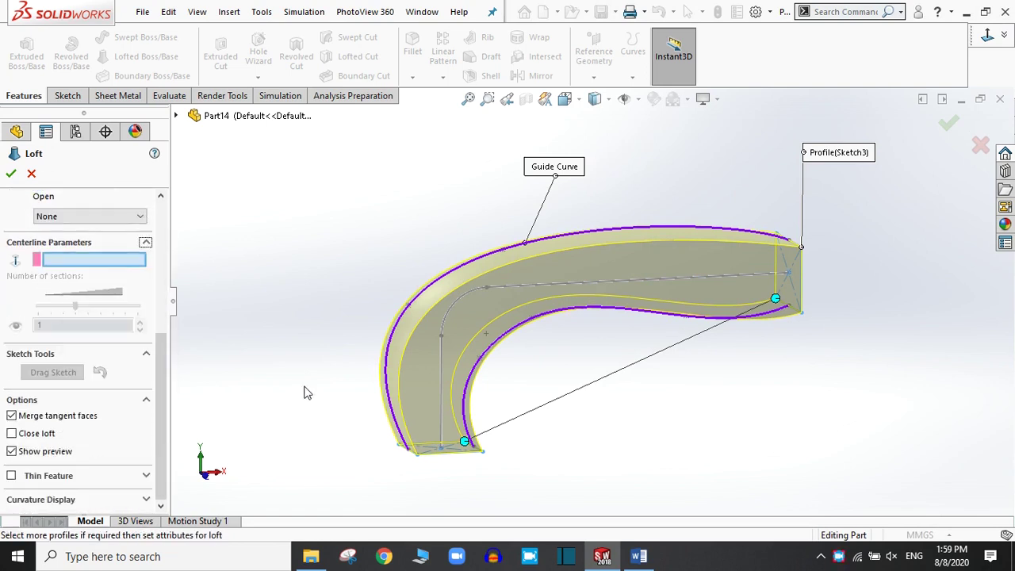
click(448, 315)
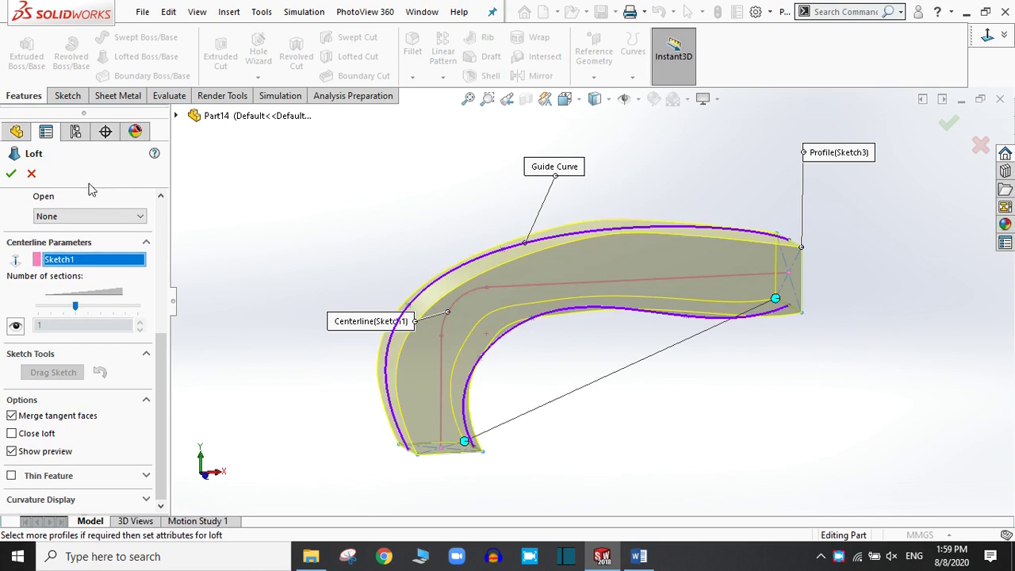
click(11, 174)
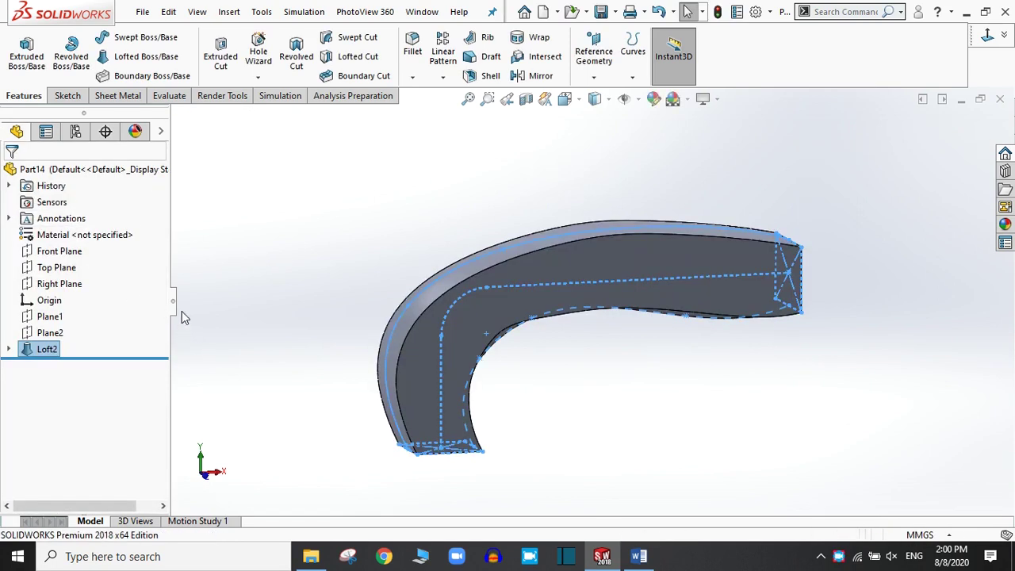
- Inspect the guided loft from different angles and apply a plain white scene background
mouse_move(734, 367)
middle_down()
mouse_move(688, 353)
mouse_move(642, 379)
middle_up()
scroll(627, 319, down, 3)
scroll(627, 316, up, 3)
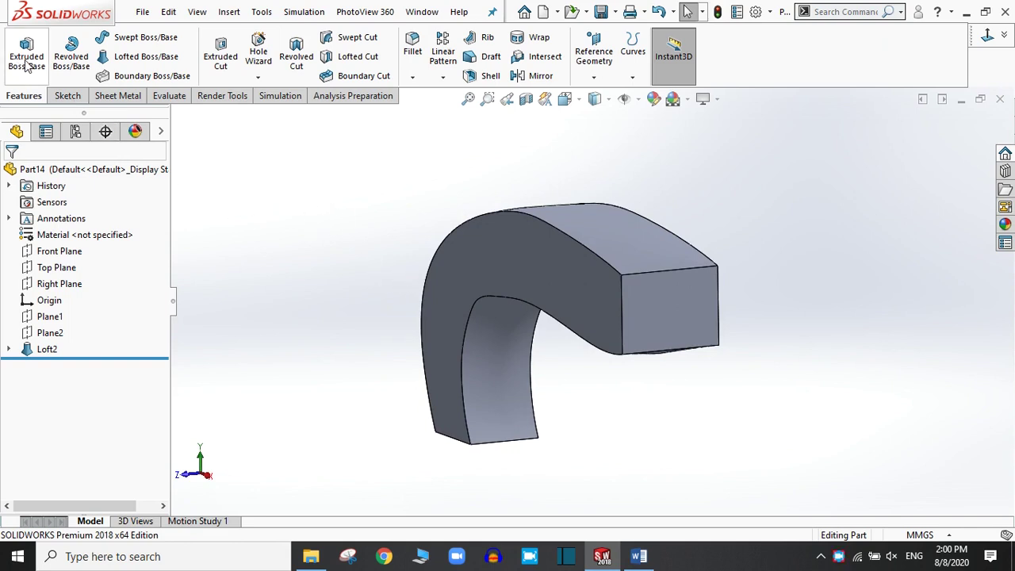
middle_drag(536, 268, 568, 281)
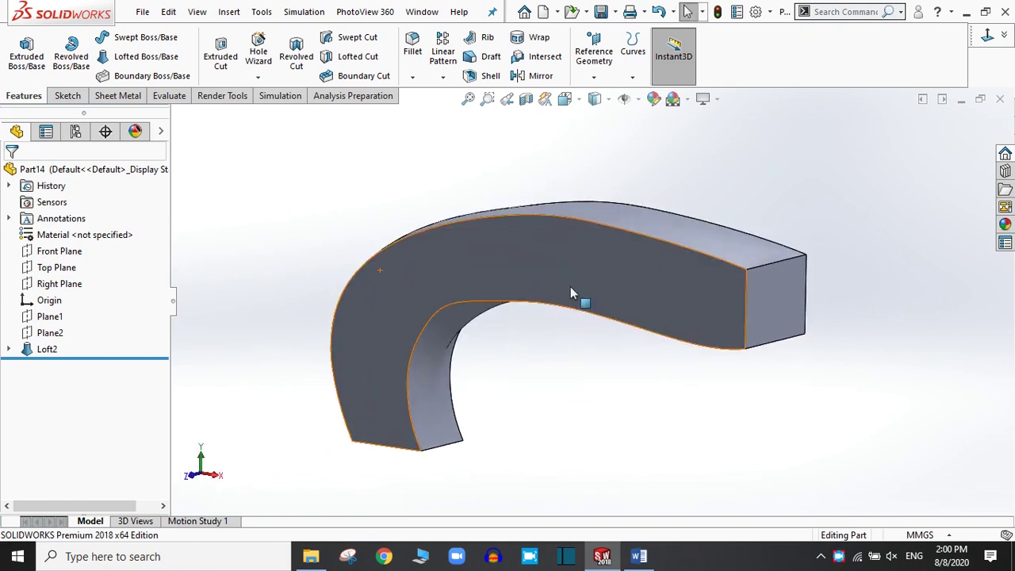
click(687, 98)
click(699, 138)
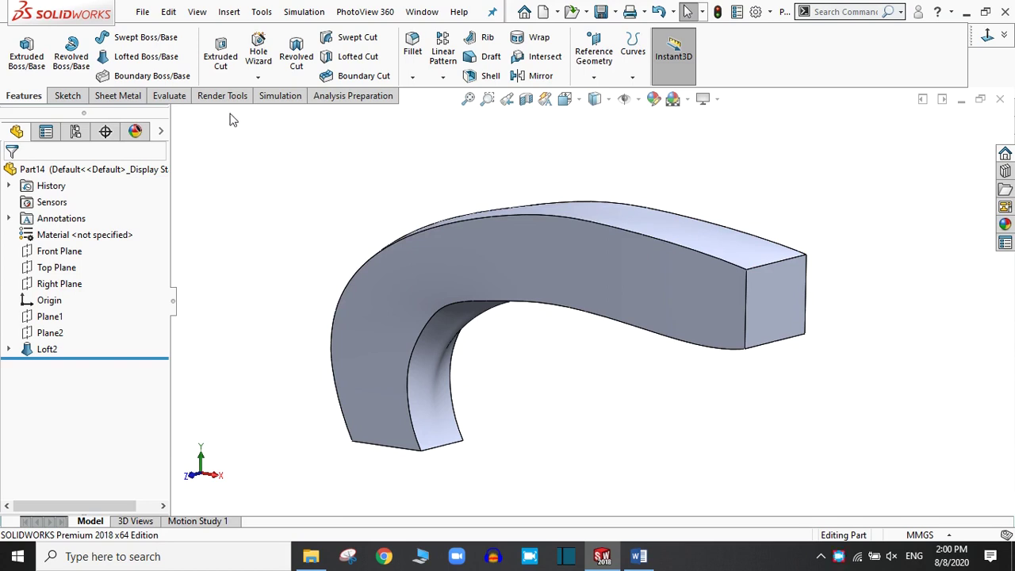
click(693, 58)
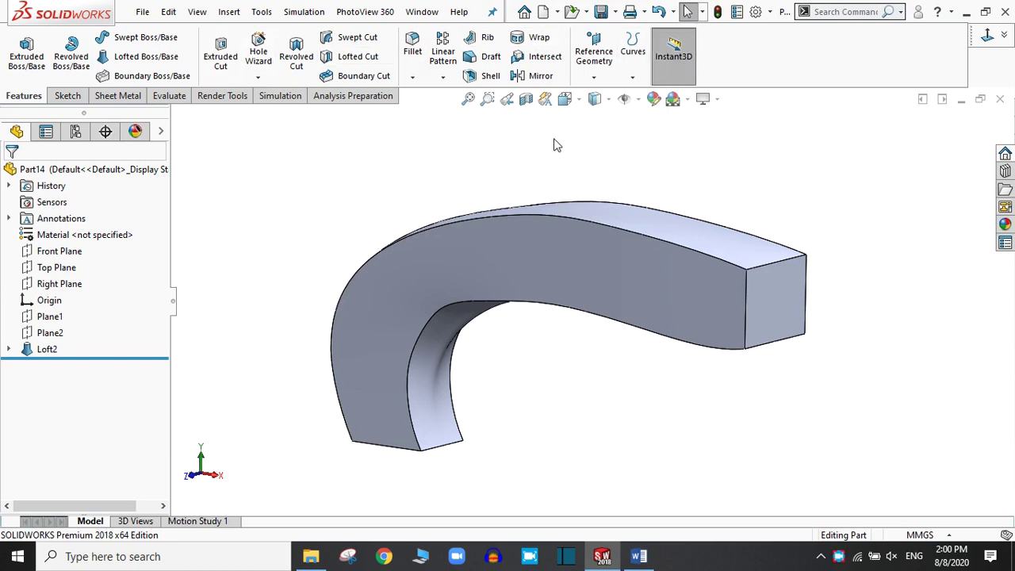